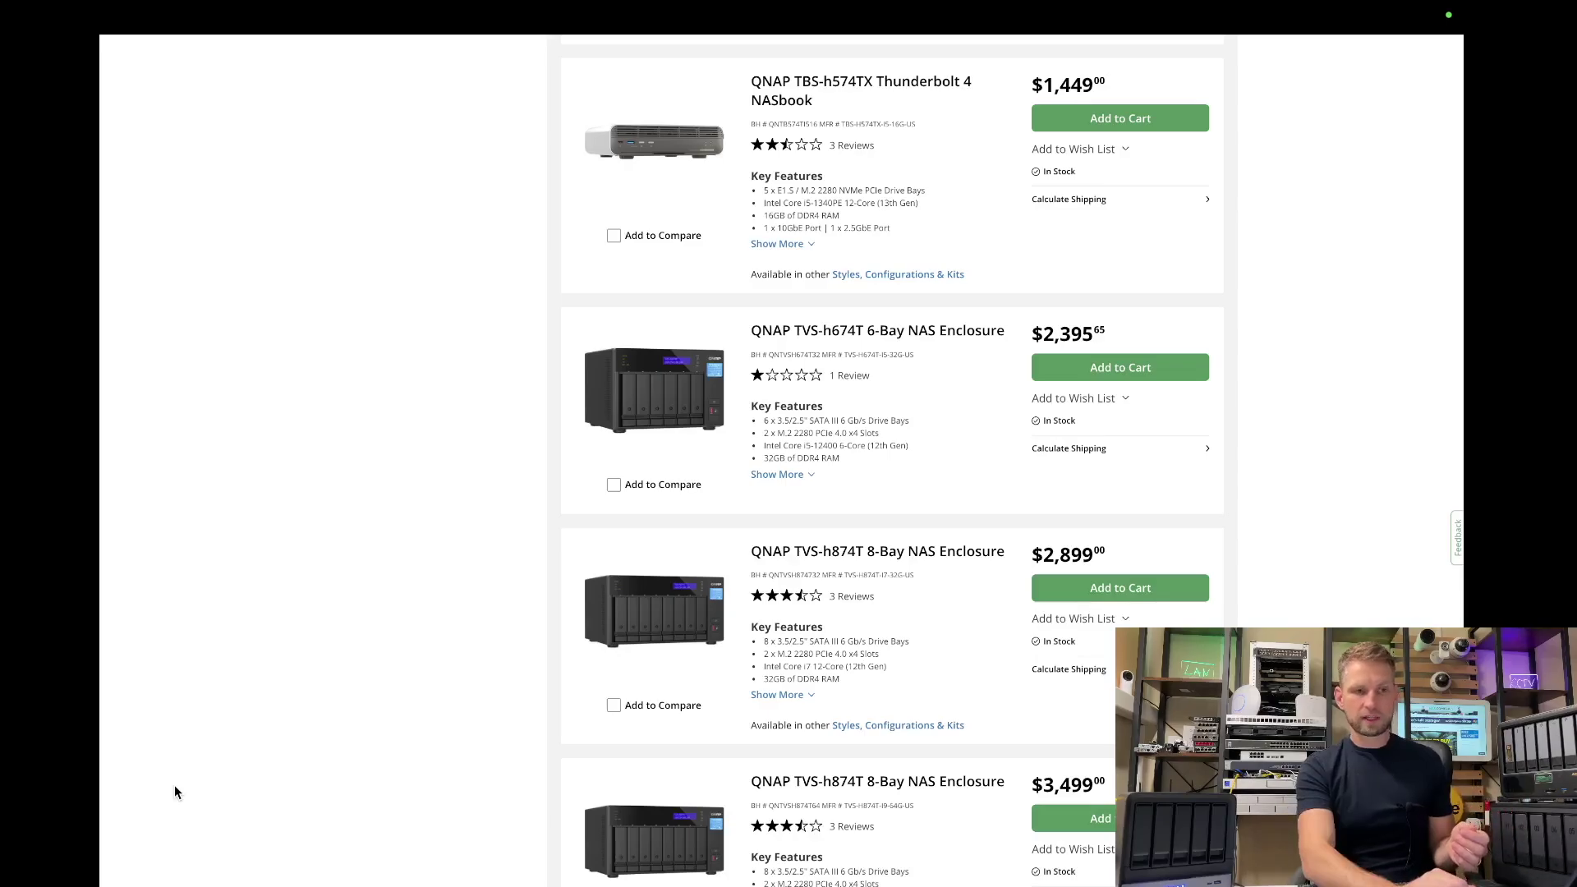
Scroll through the Minisforum N5 Desktop NAS page at €699,00 for the Ryzen 7 255 Barebone configuration
scroll(174, 785, down, 1)
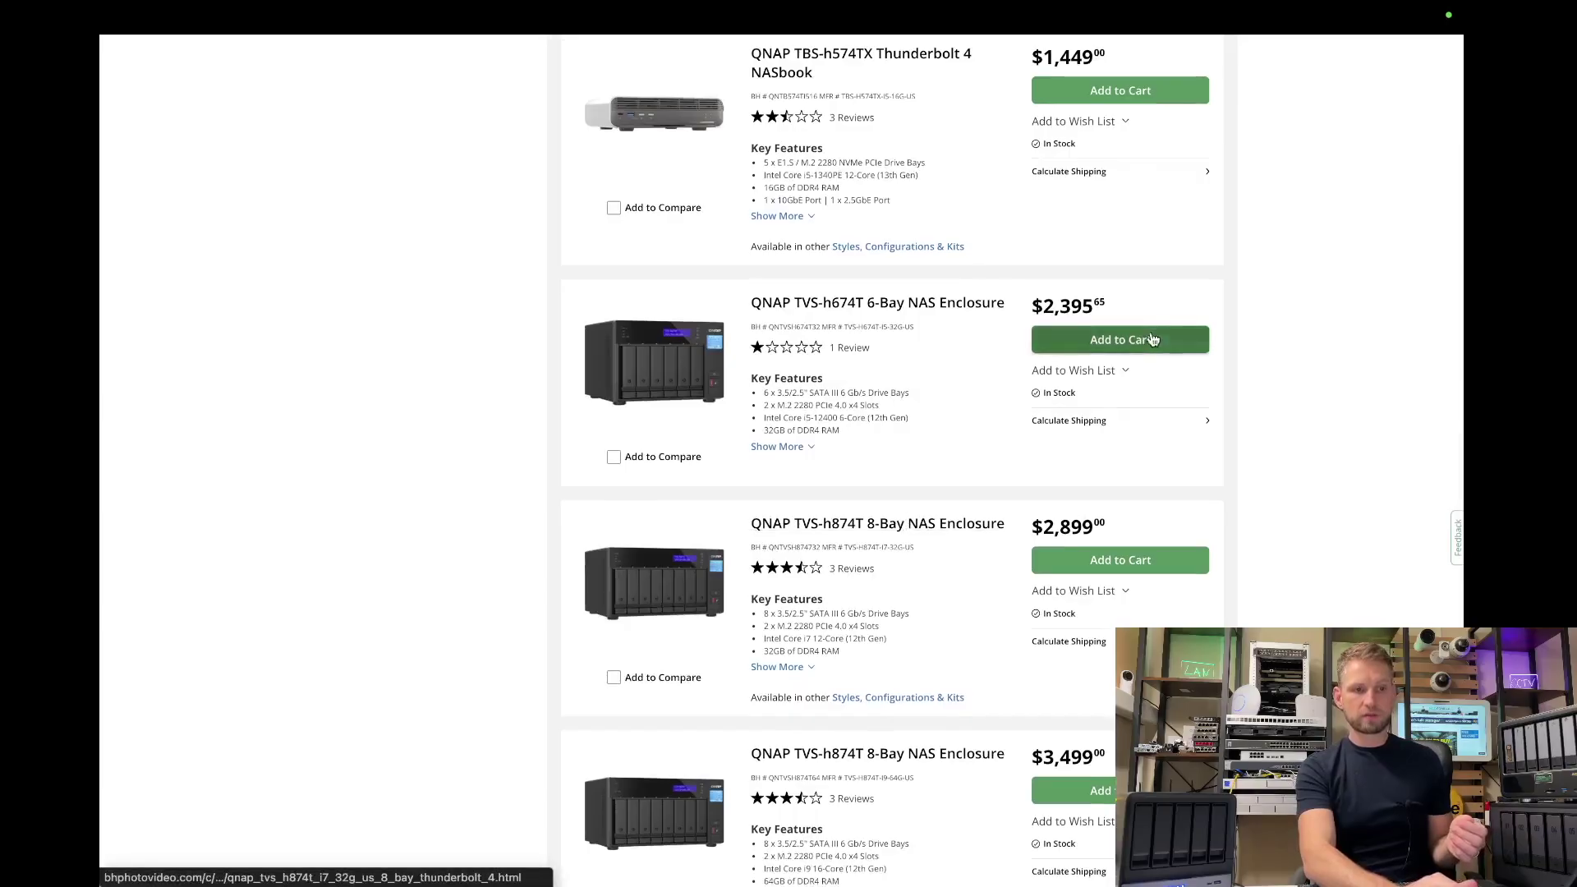
scroll(1197, 416, down, 2)
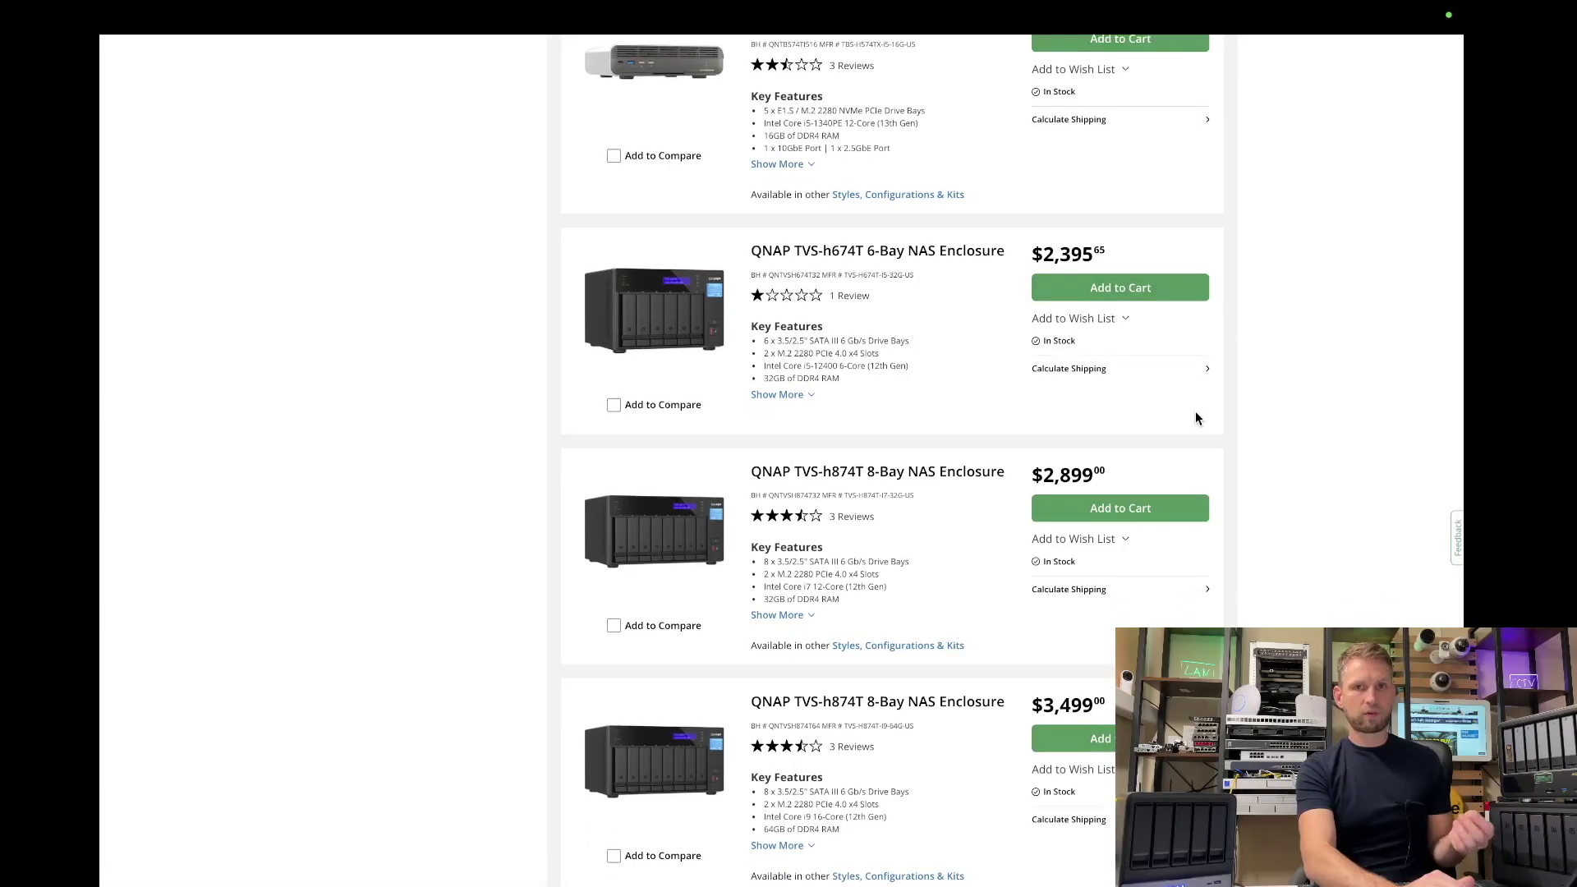
scroll(1195, 418, down, 4)
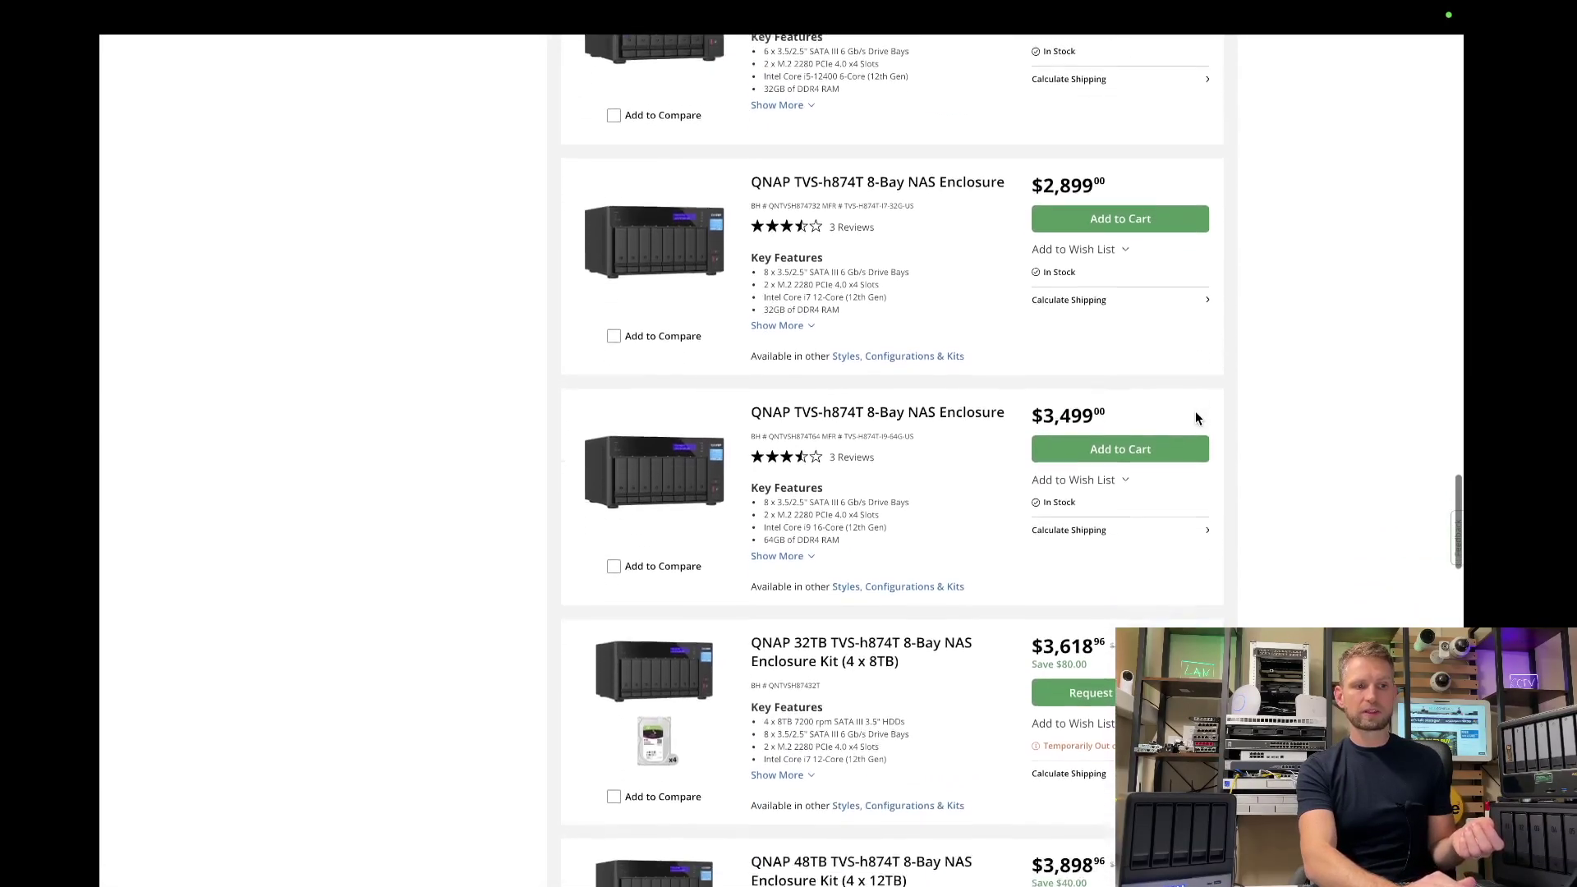
scroll(1196, 417, down, 1)
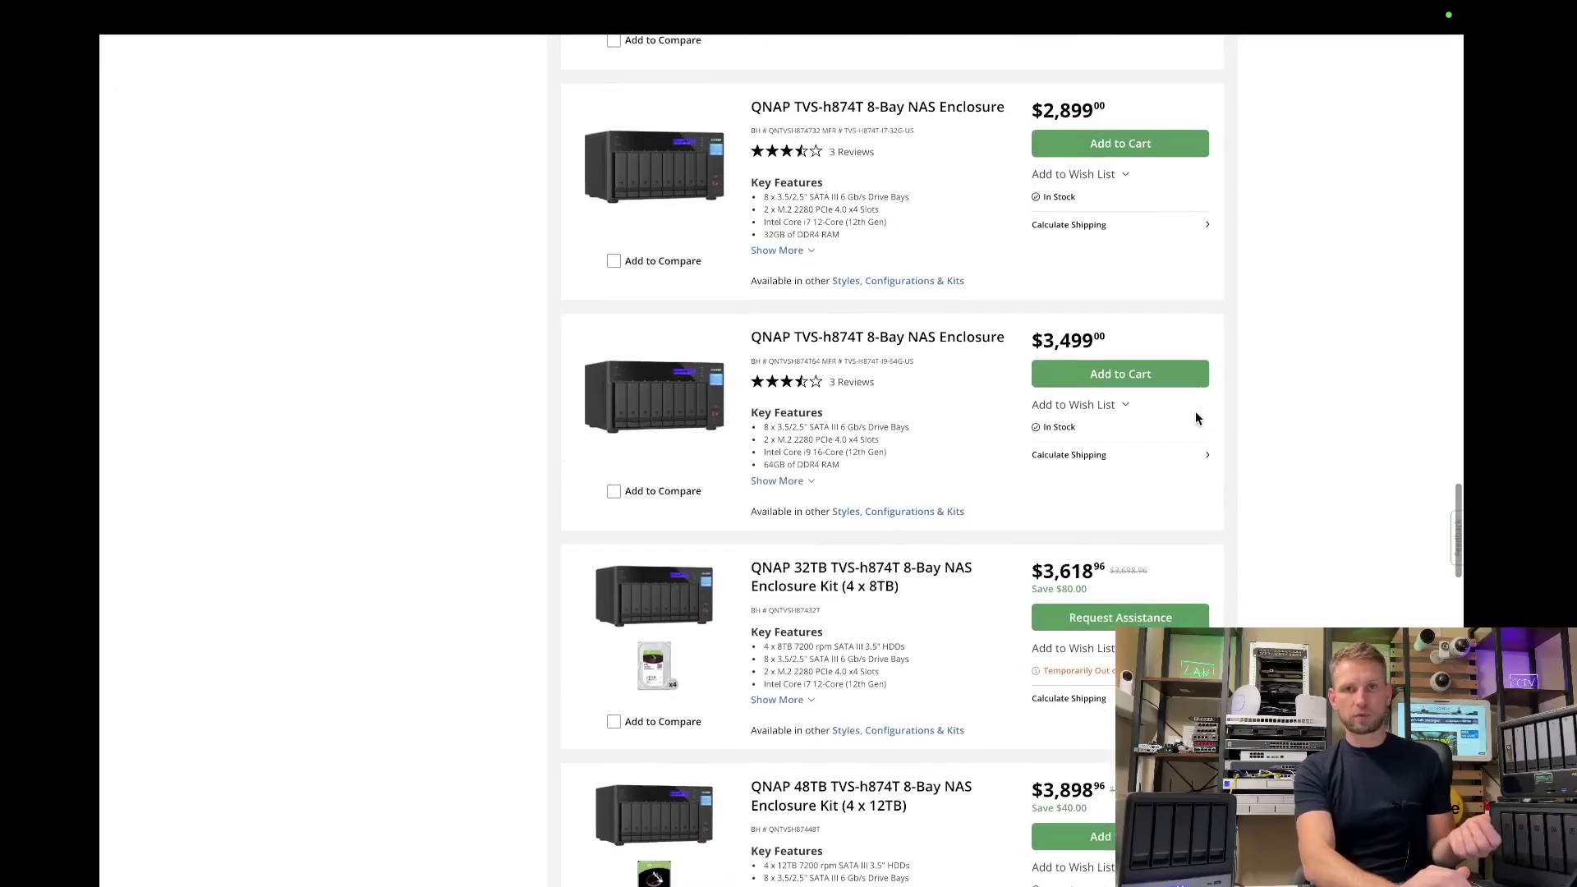
scroll(1195, 417, up, 1)
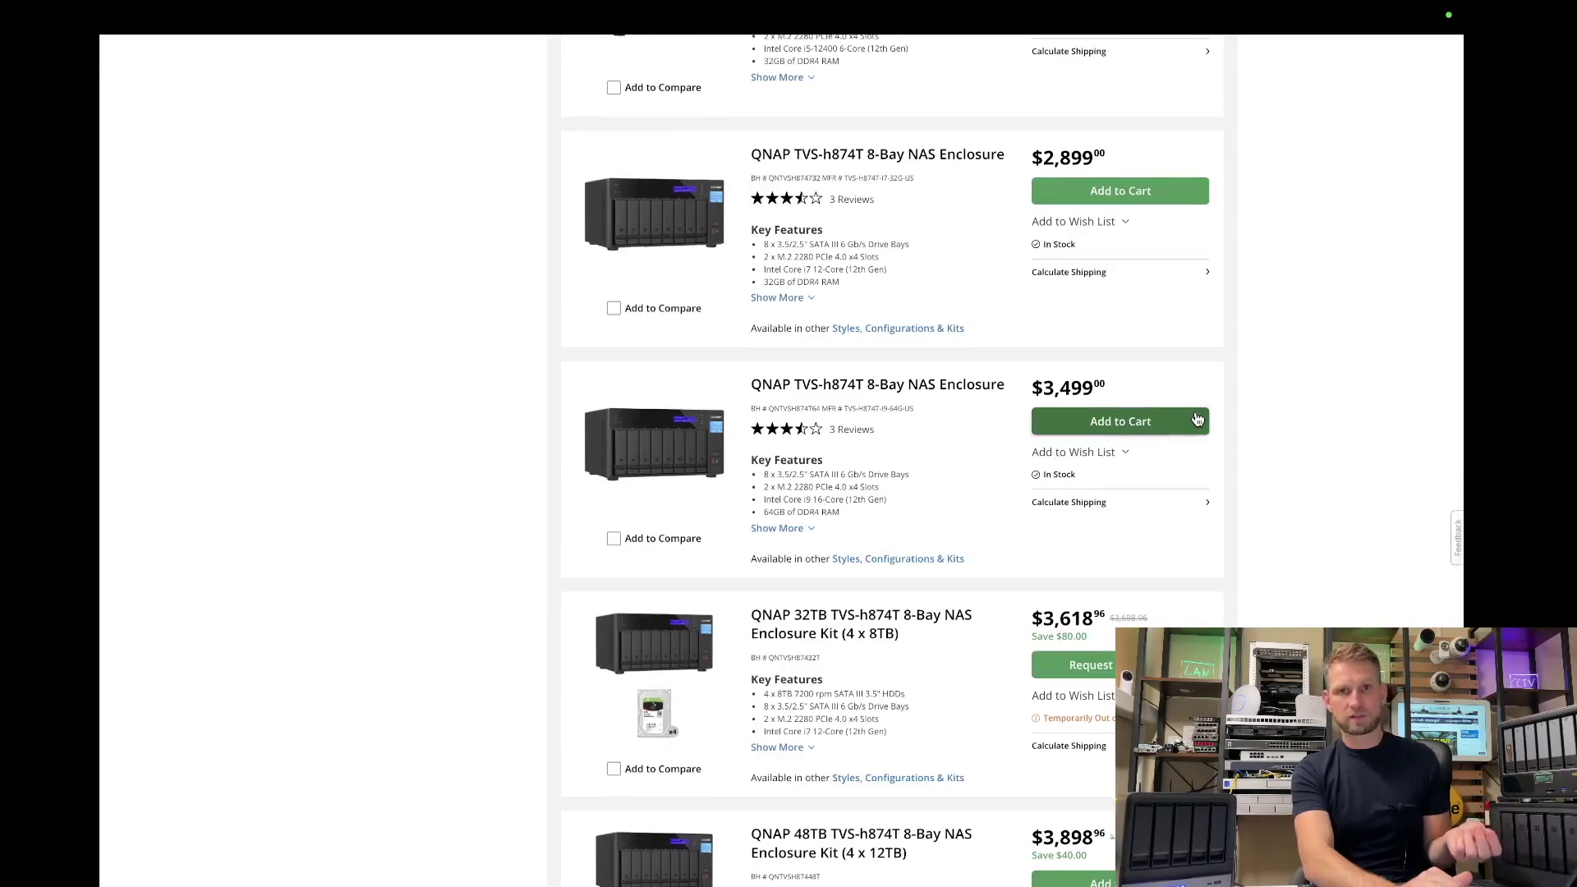
scroll(362, 497, up, 3)
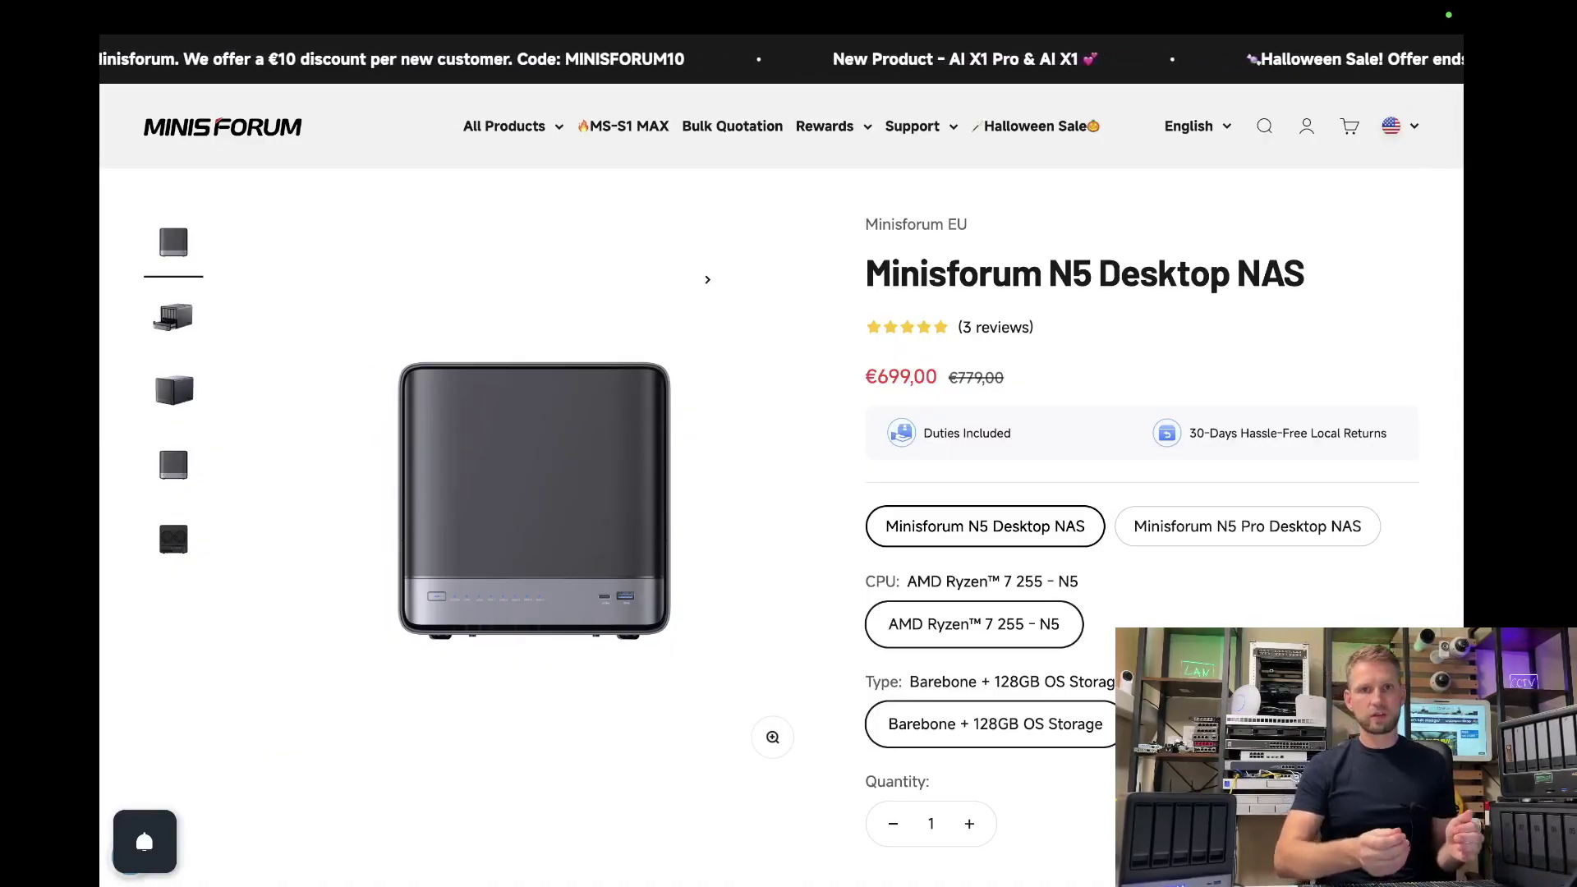
Highlight the N5's €699,00 price and scroll down to review its storage options
drag(865, 379, 937, 380)
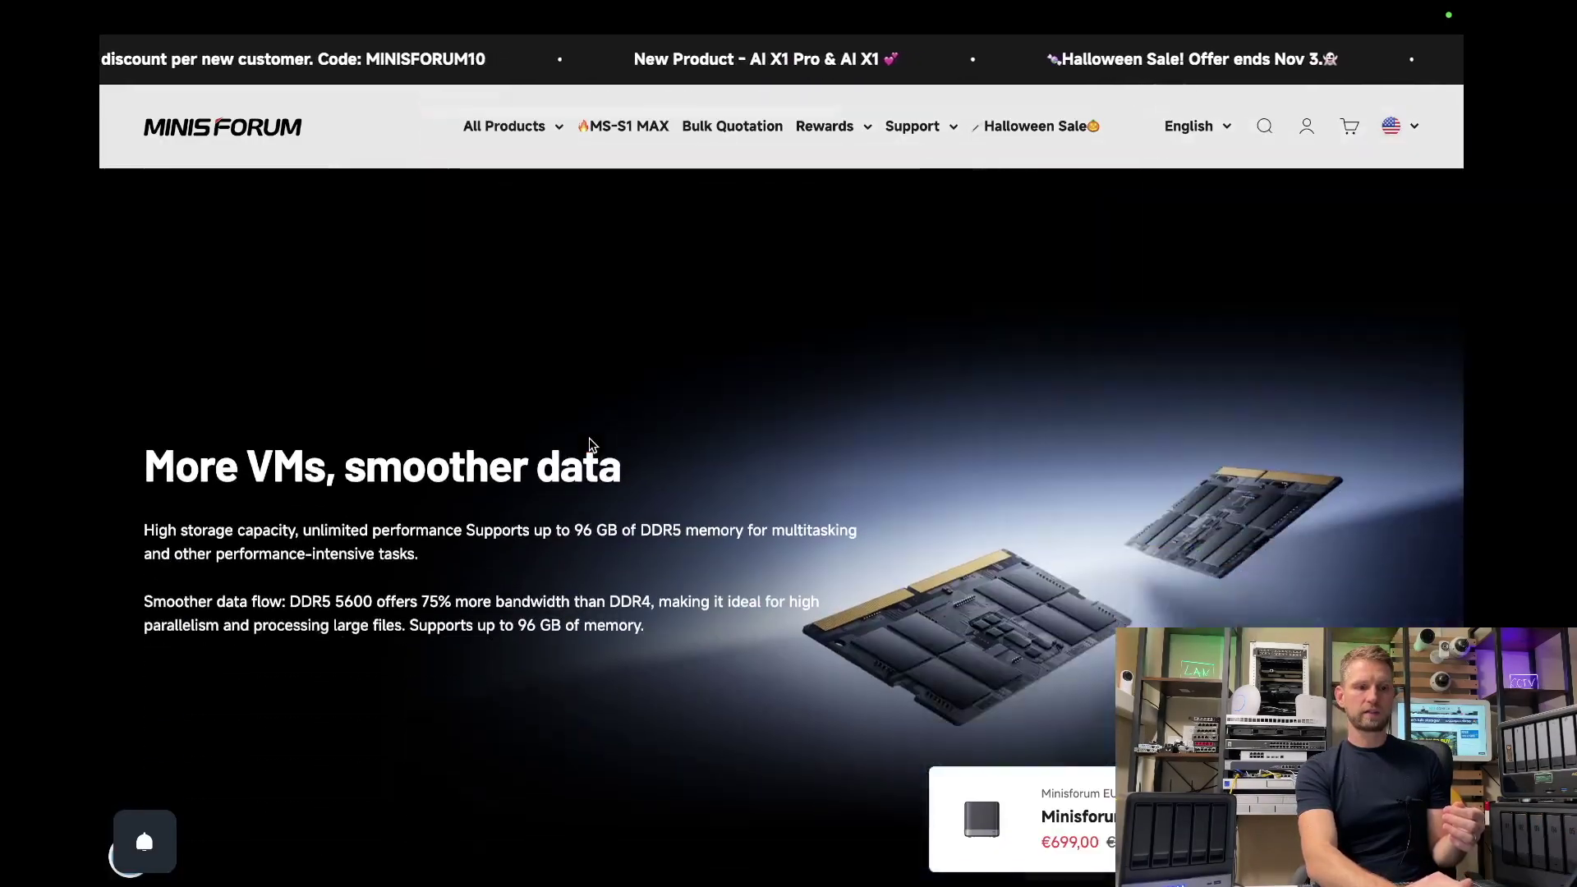
scroll(589, 437, down, 8)
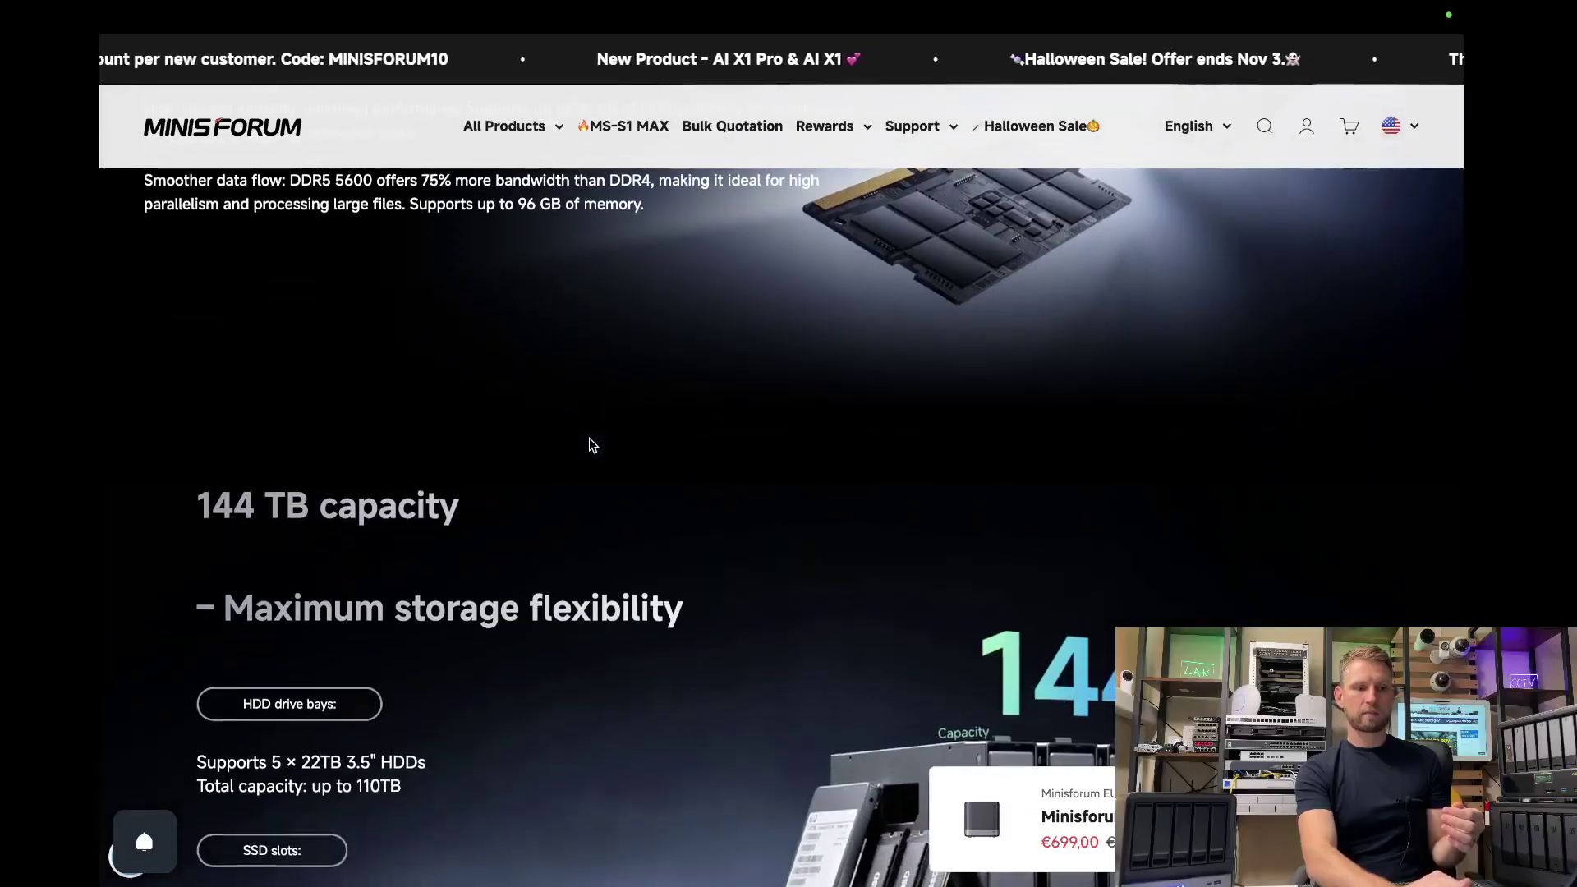
scroll(589, 438, down, 2)
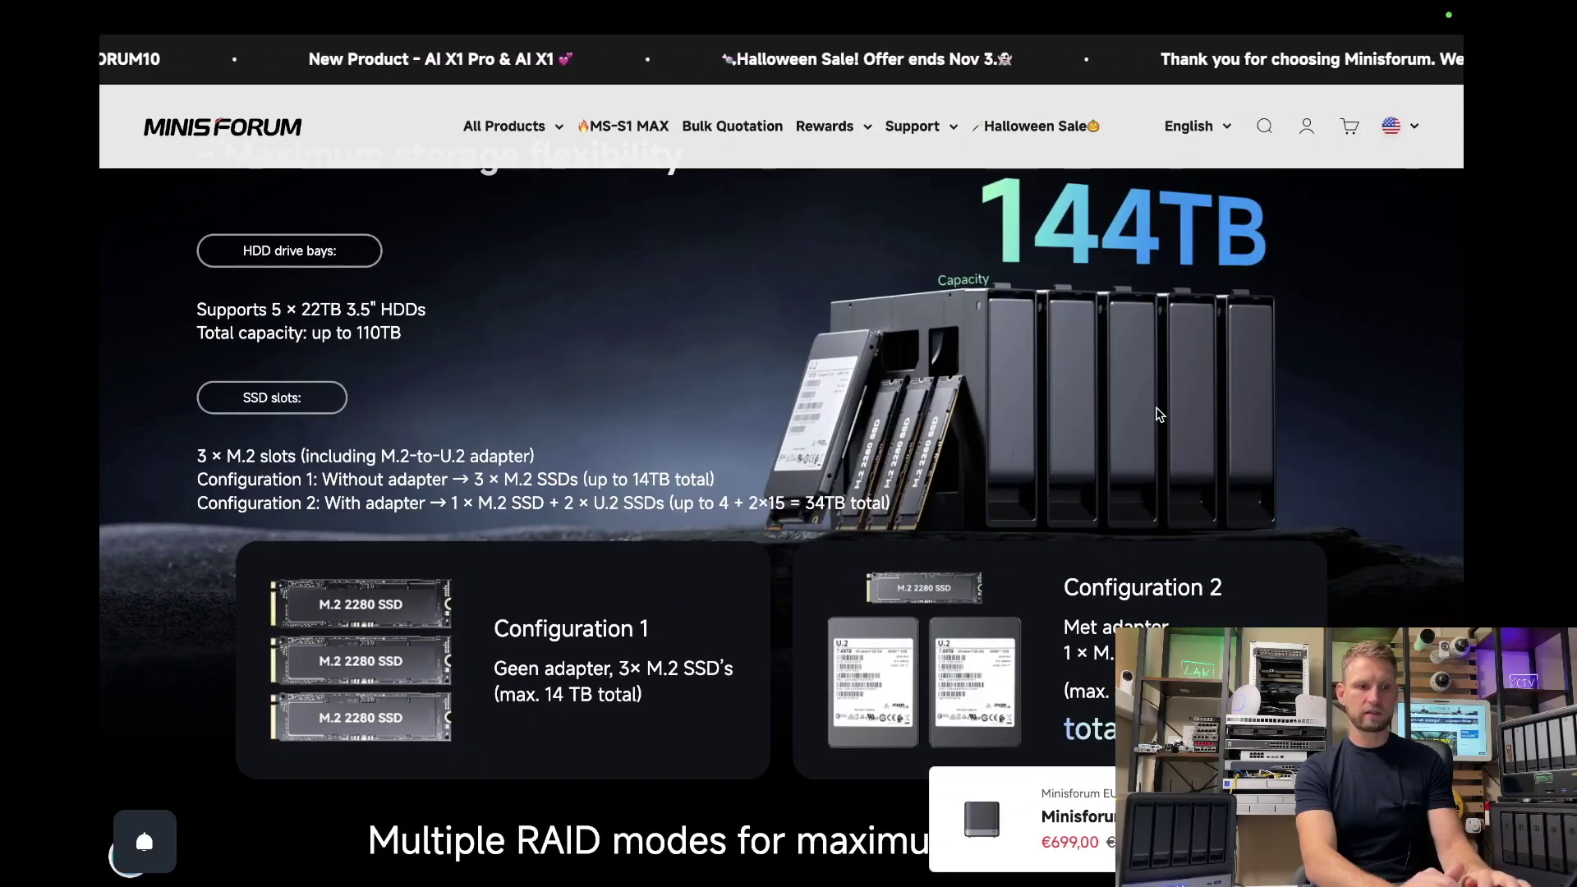
scroll(855, 490, up, 1)
scroll(854, 490, up, 5)
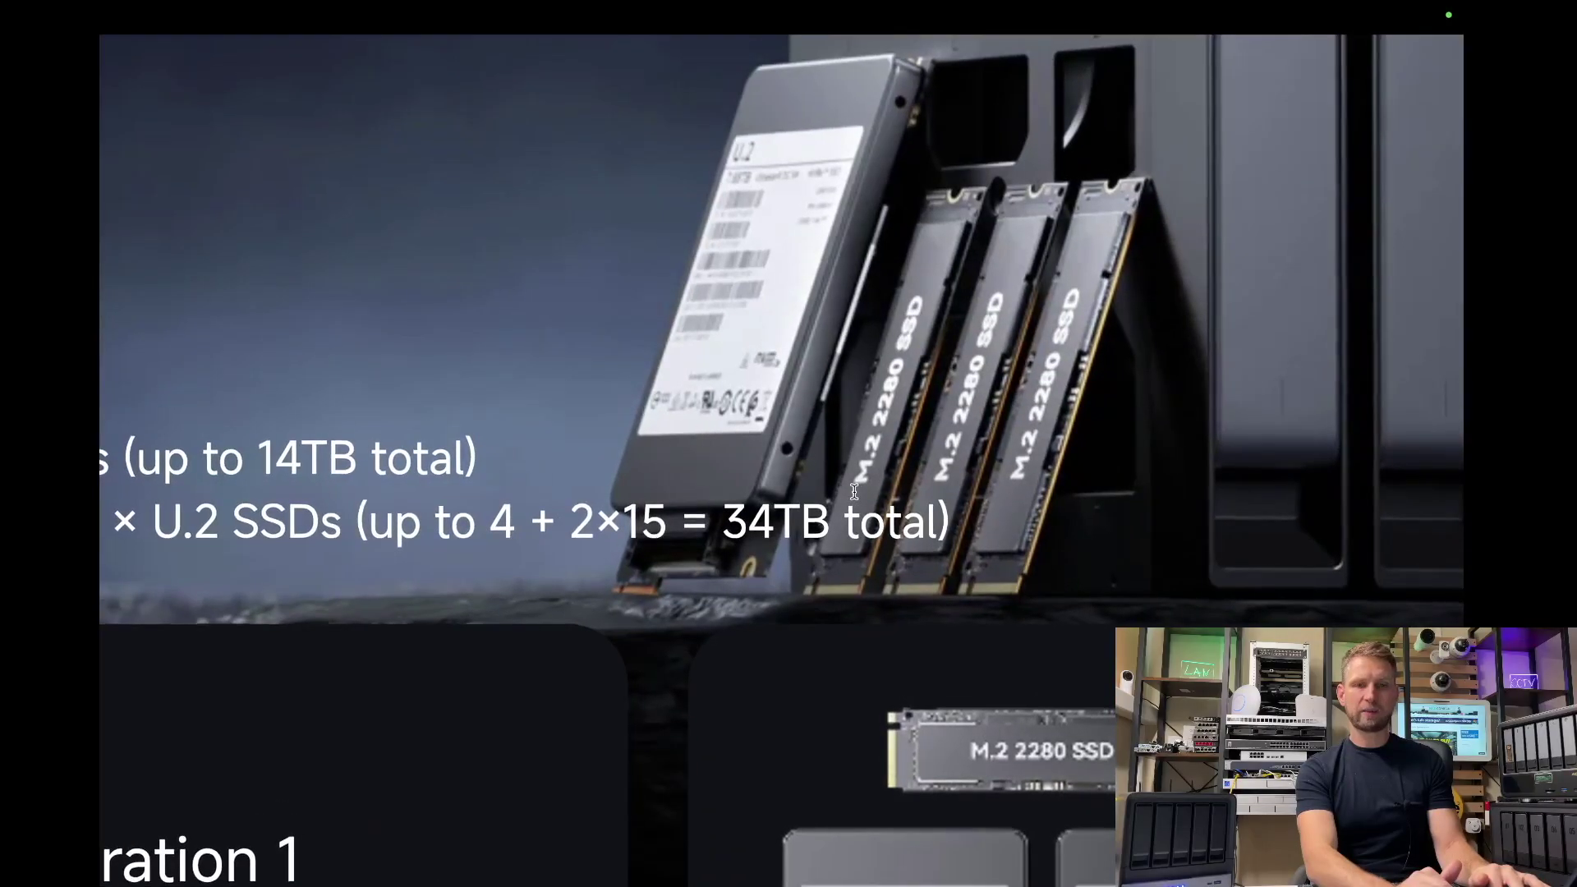
scroll(855, 491, down, 1)
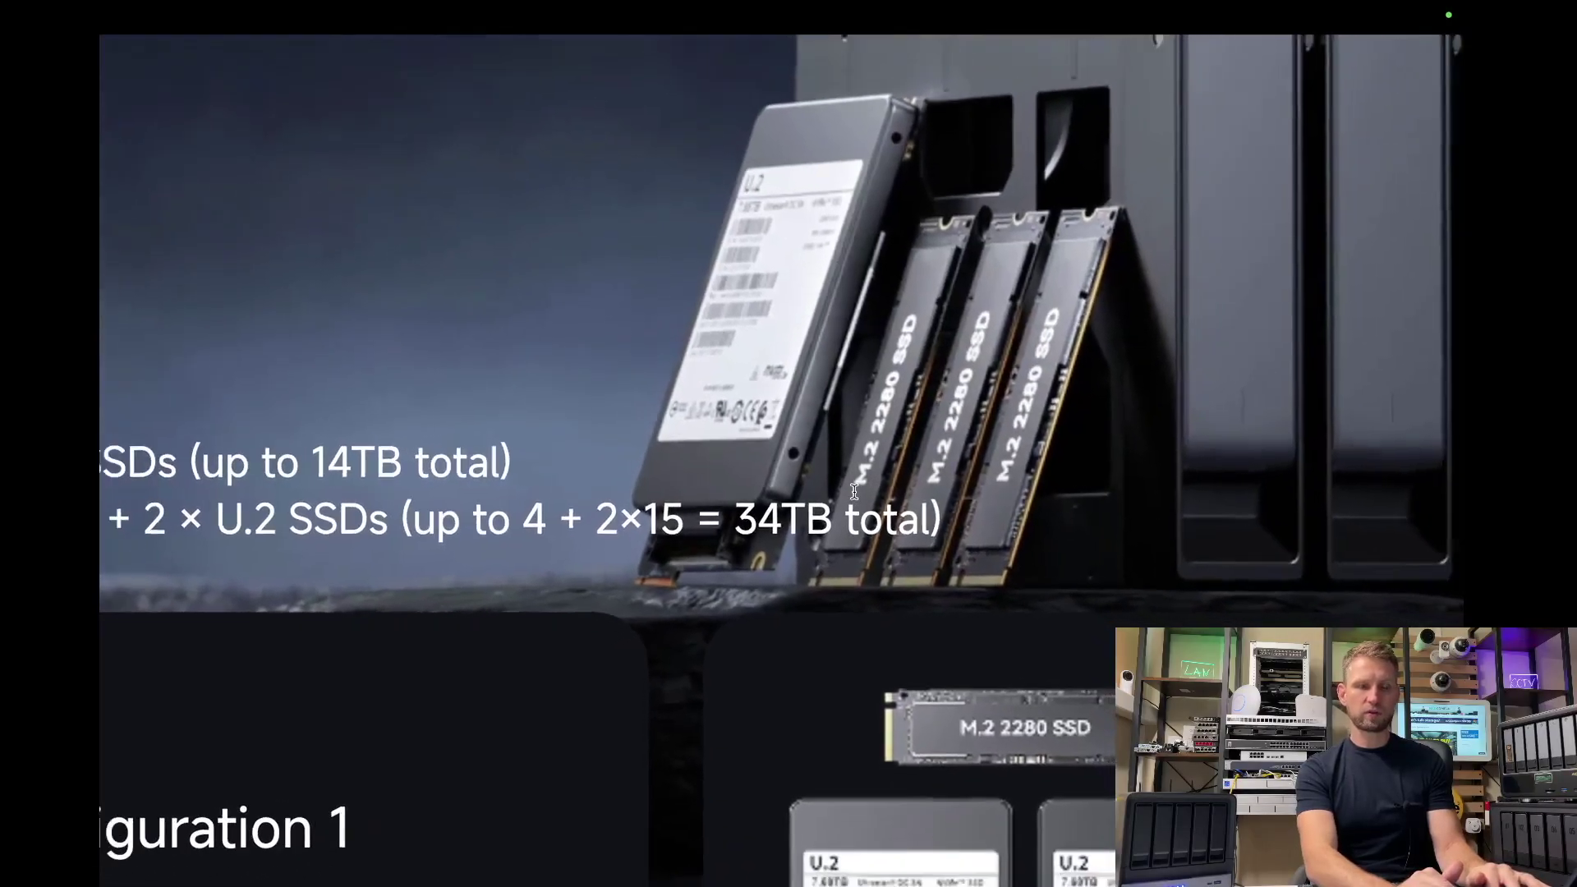
scroll(855, 491, down, 1)
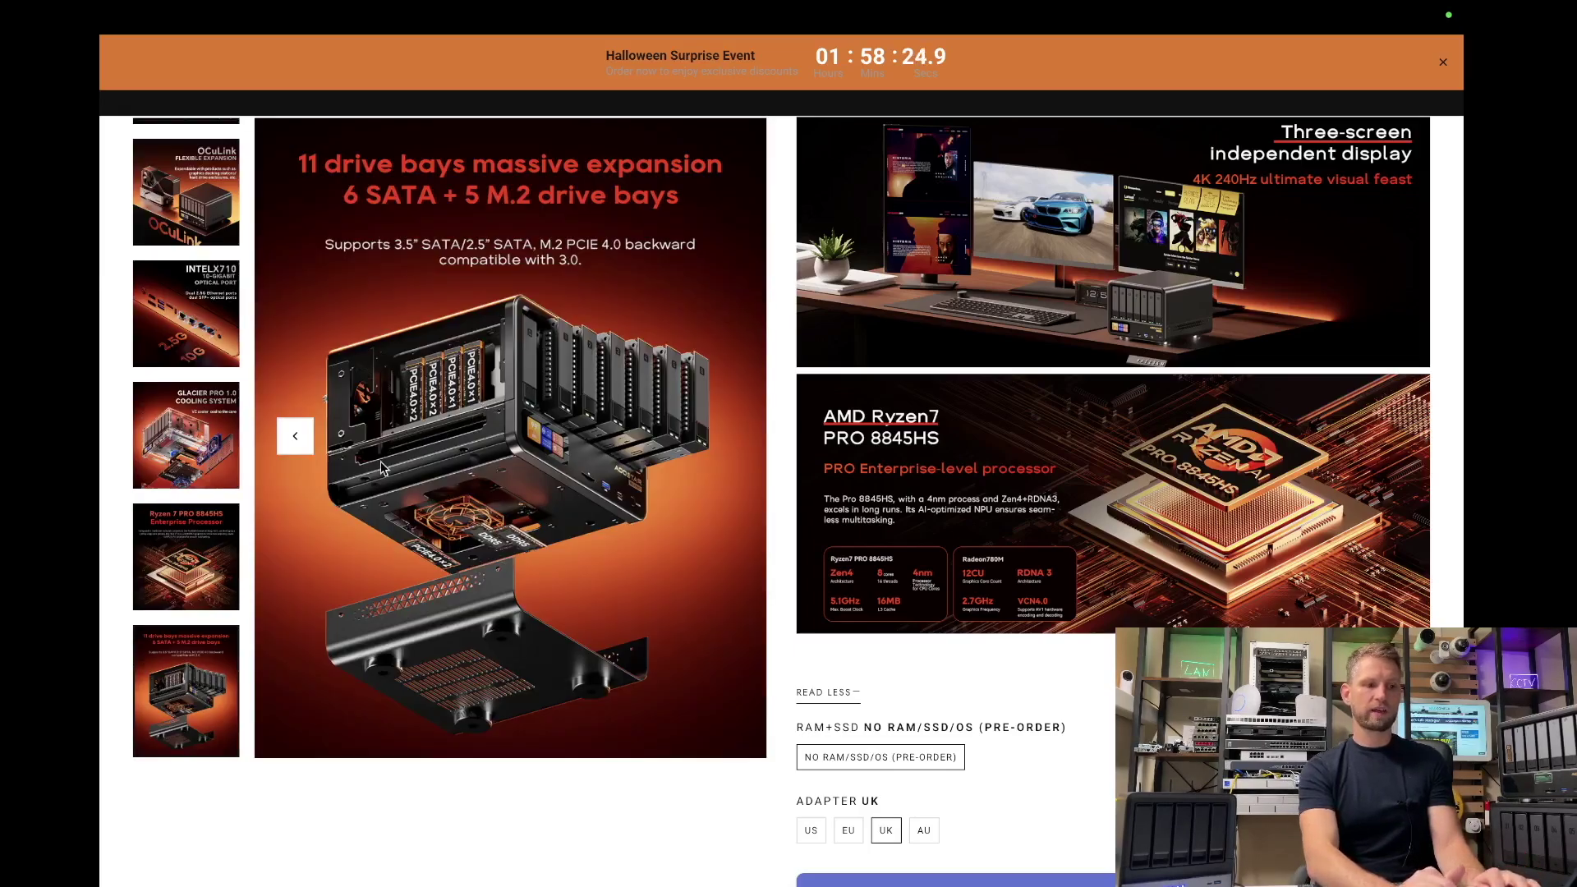
Look over the AOOSTAR NAS's 6 SATA + 5 M.2 bays and select its $699.00 price
scroll(382, 461, up, 5)
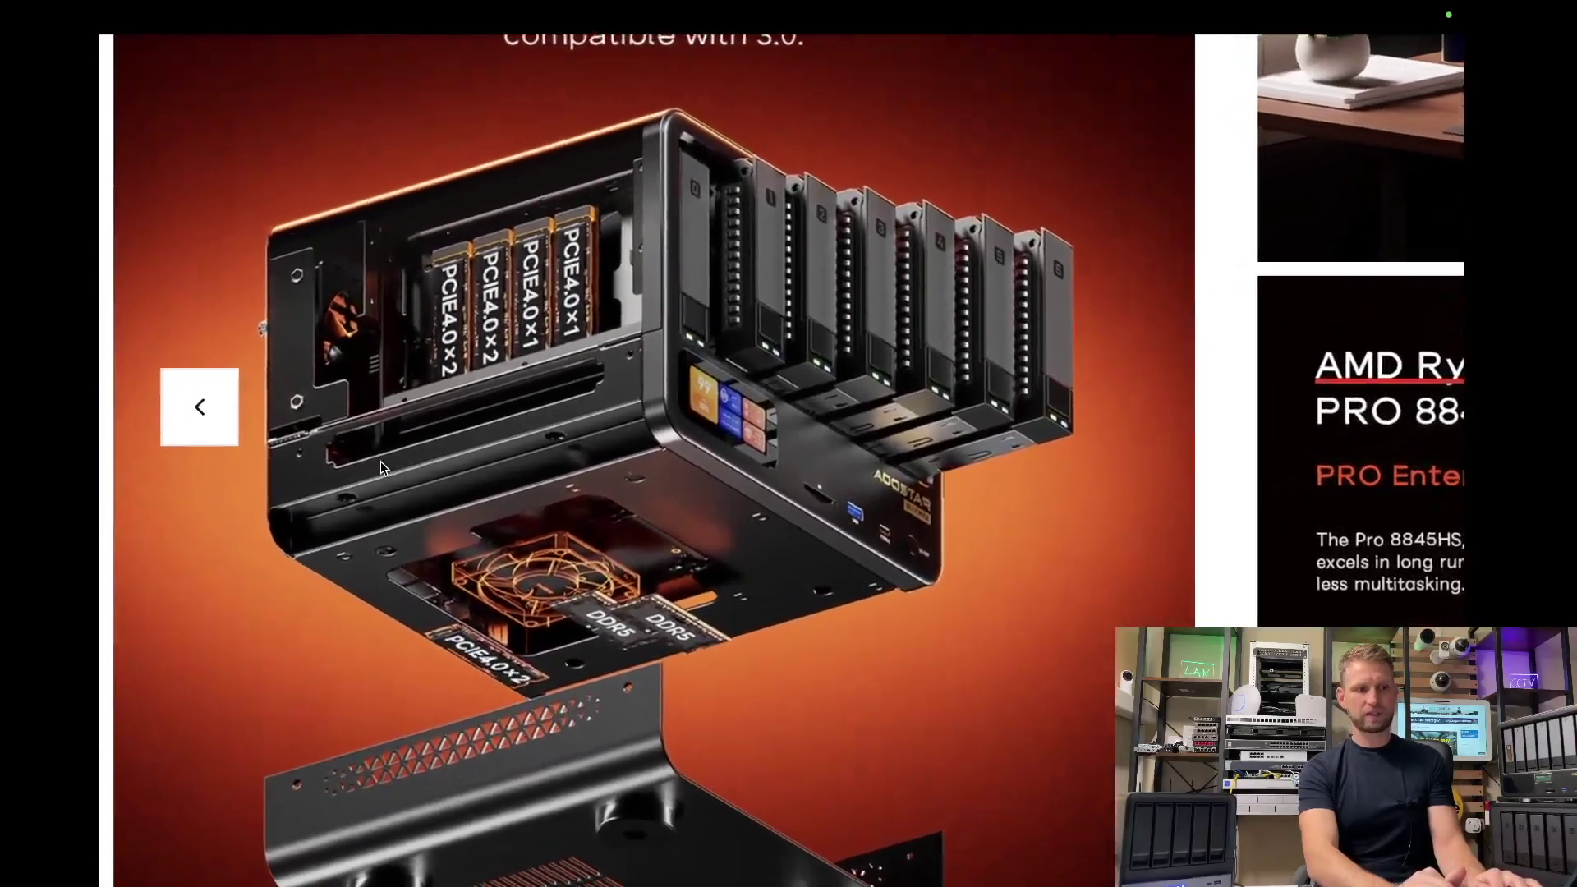
scroll(381, 461, down, 5)
drag(795, 309, 854, 318)
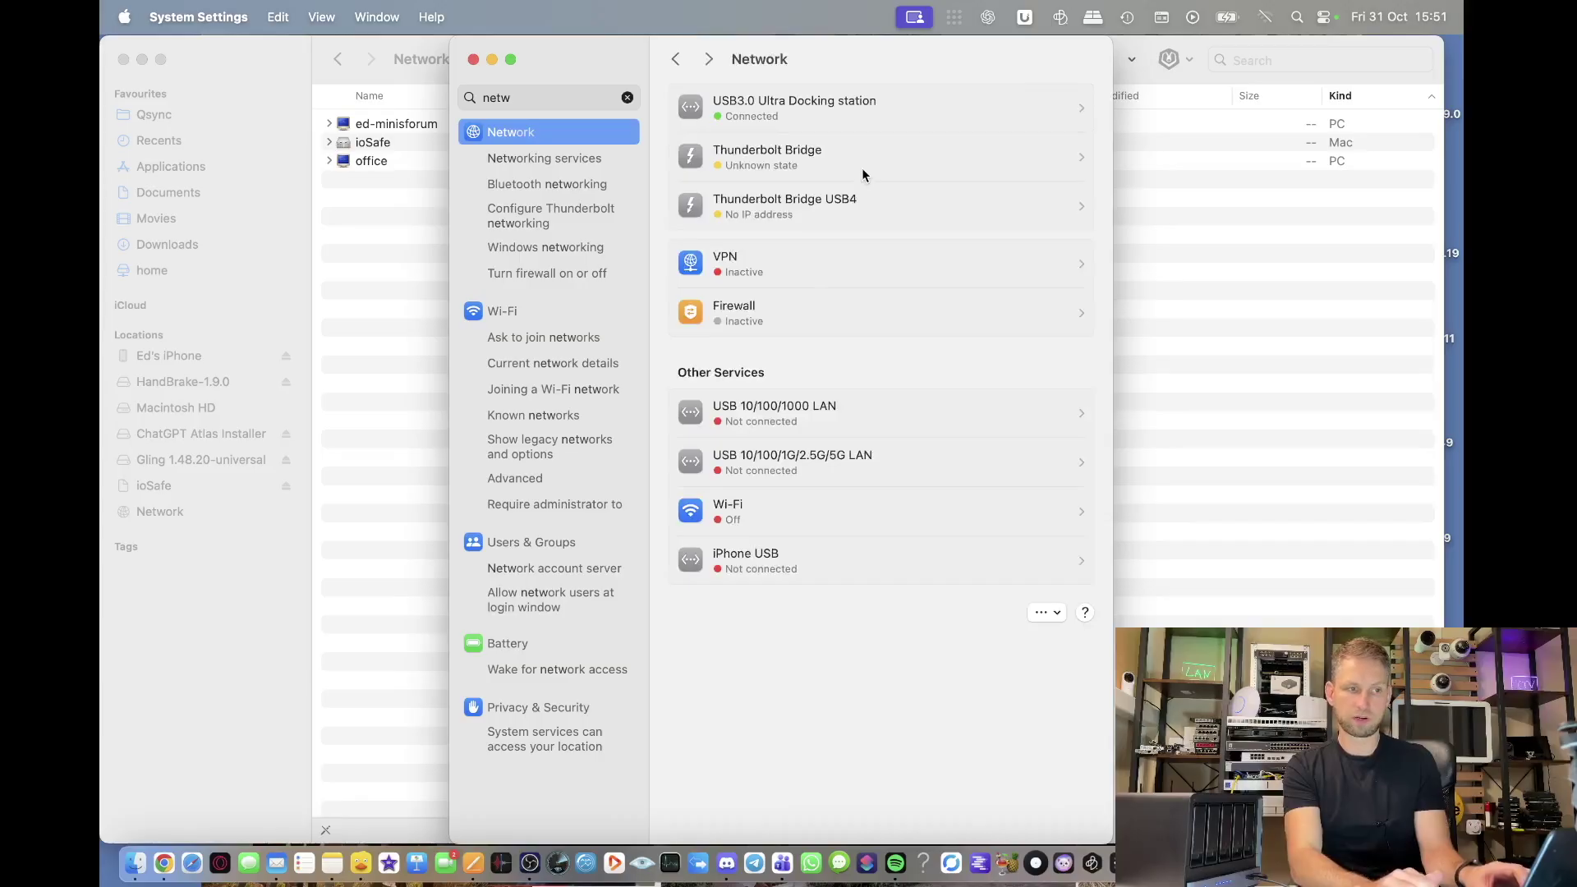
Add a Thunderbolt Bridge service and give it manual IPv4 10.0.0.1 with mask 255.255.255.0
click(1047, 612)
click(1068, 645)
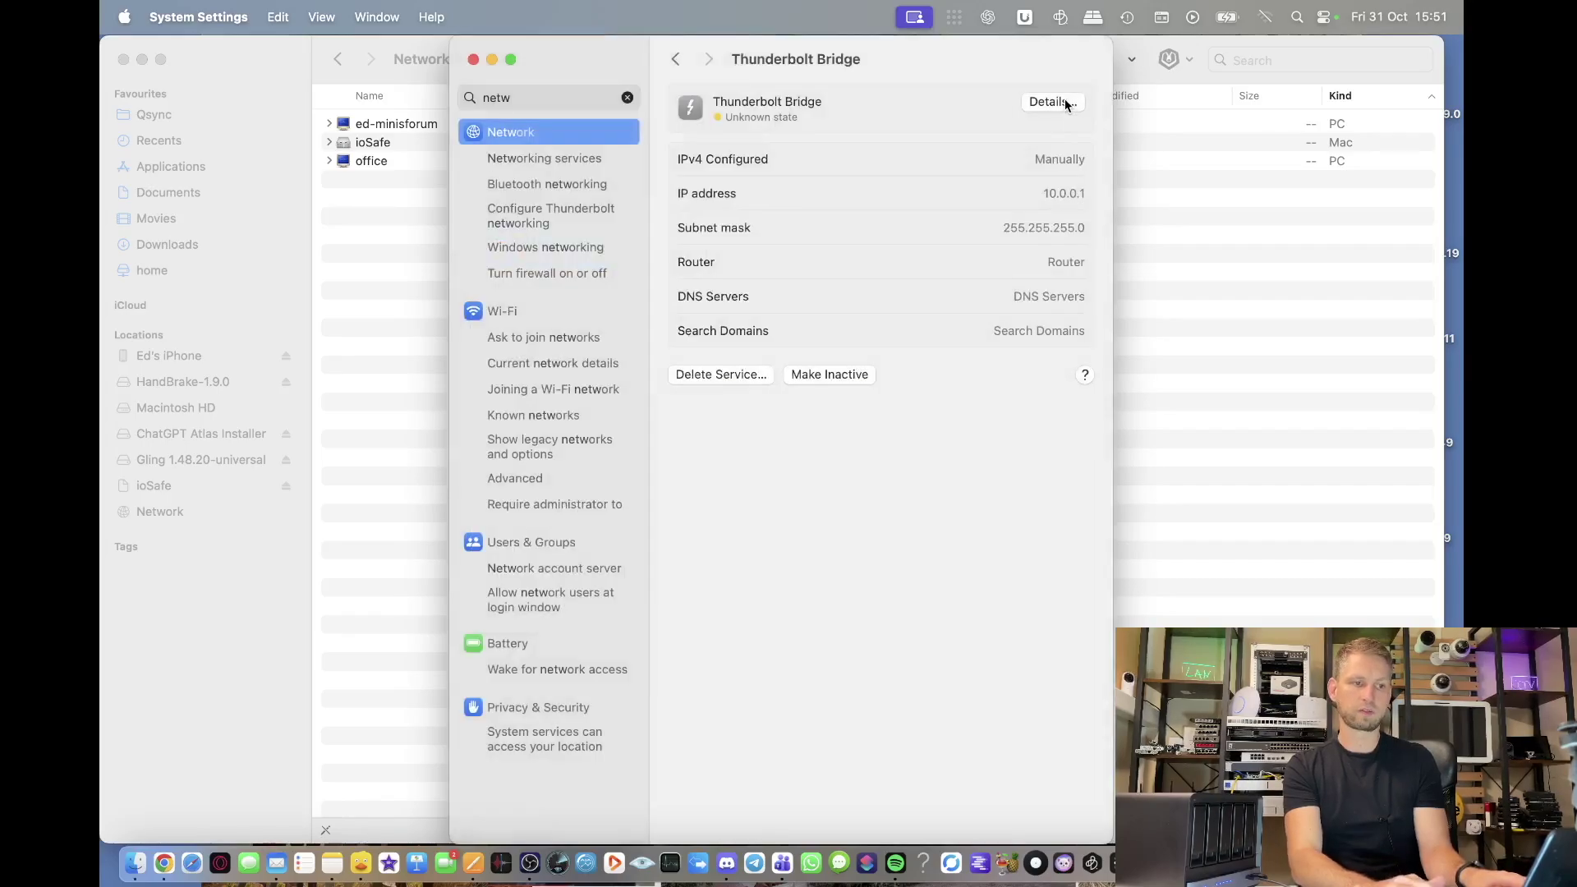
click(1060, 102)
click(518, 309)
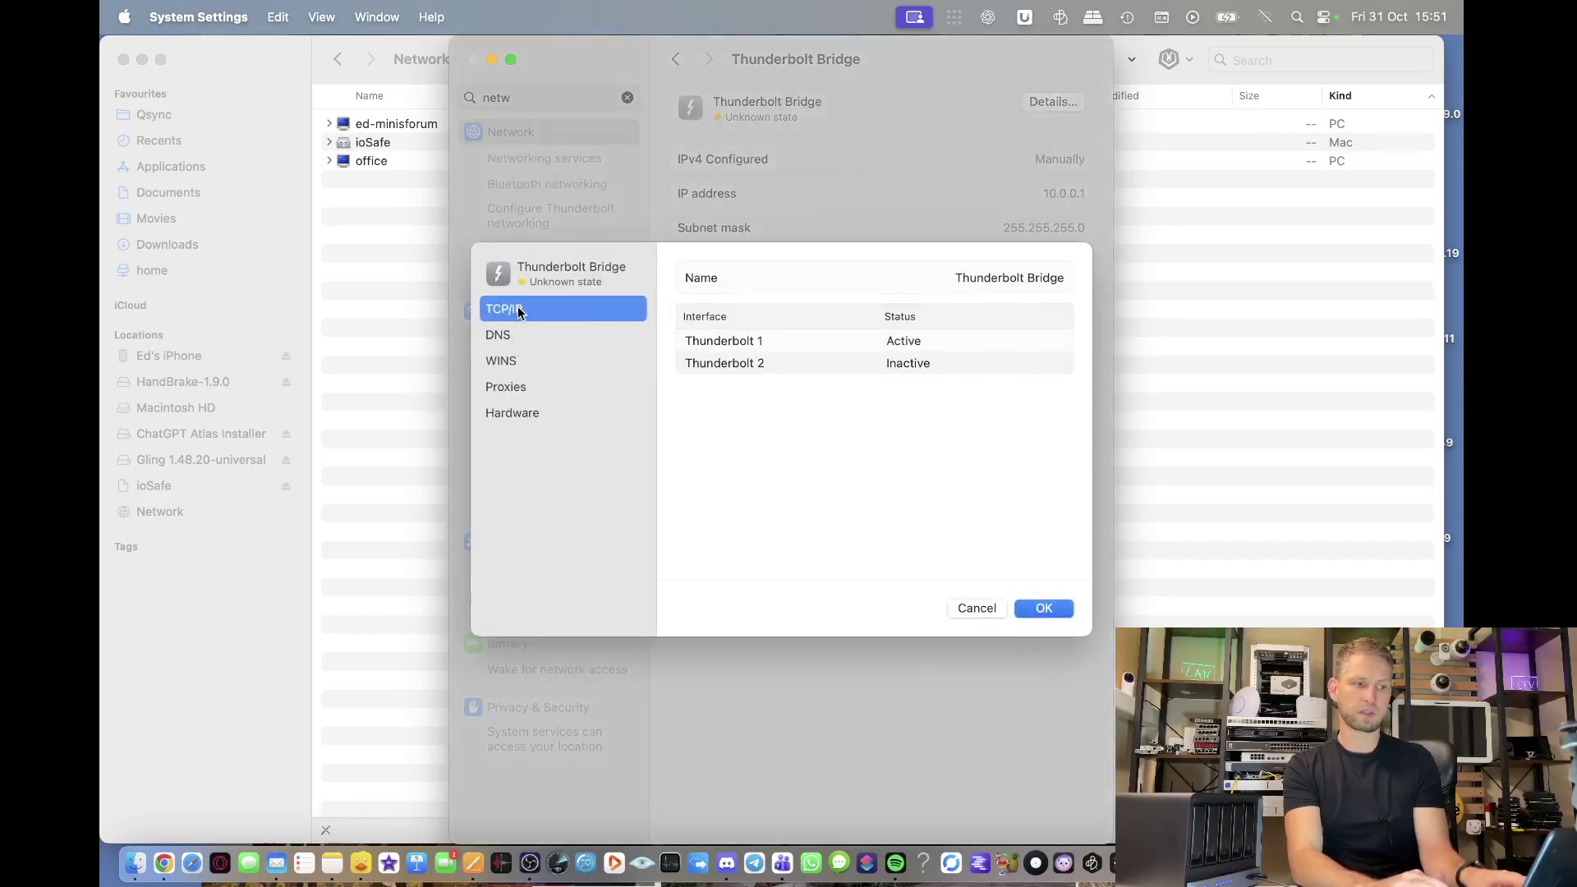
click(1054, 314)
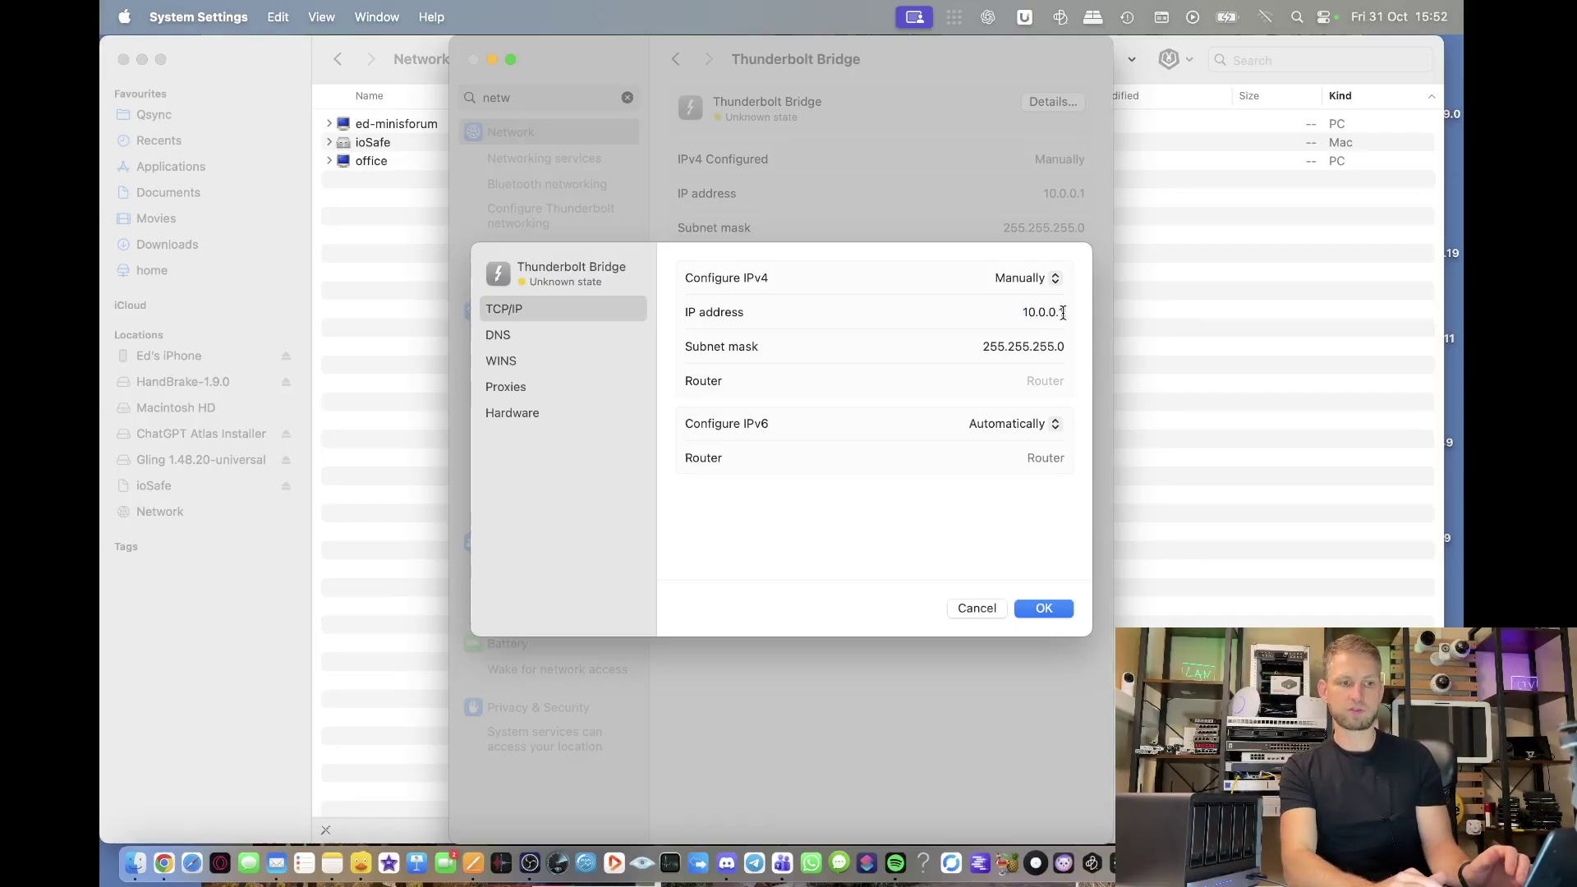
double_click(1061, 313)
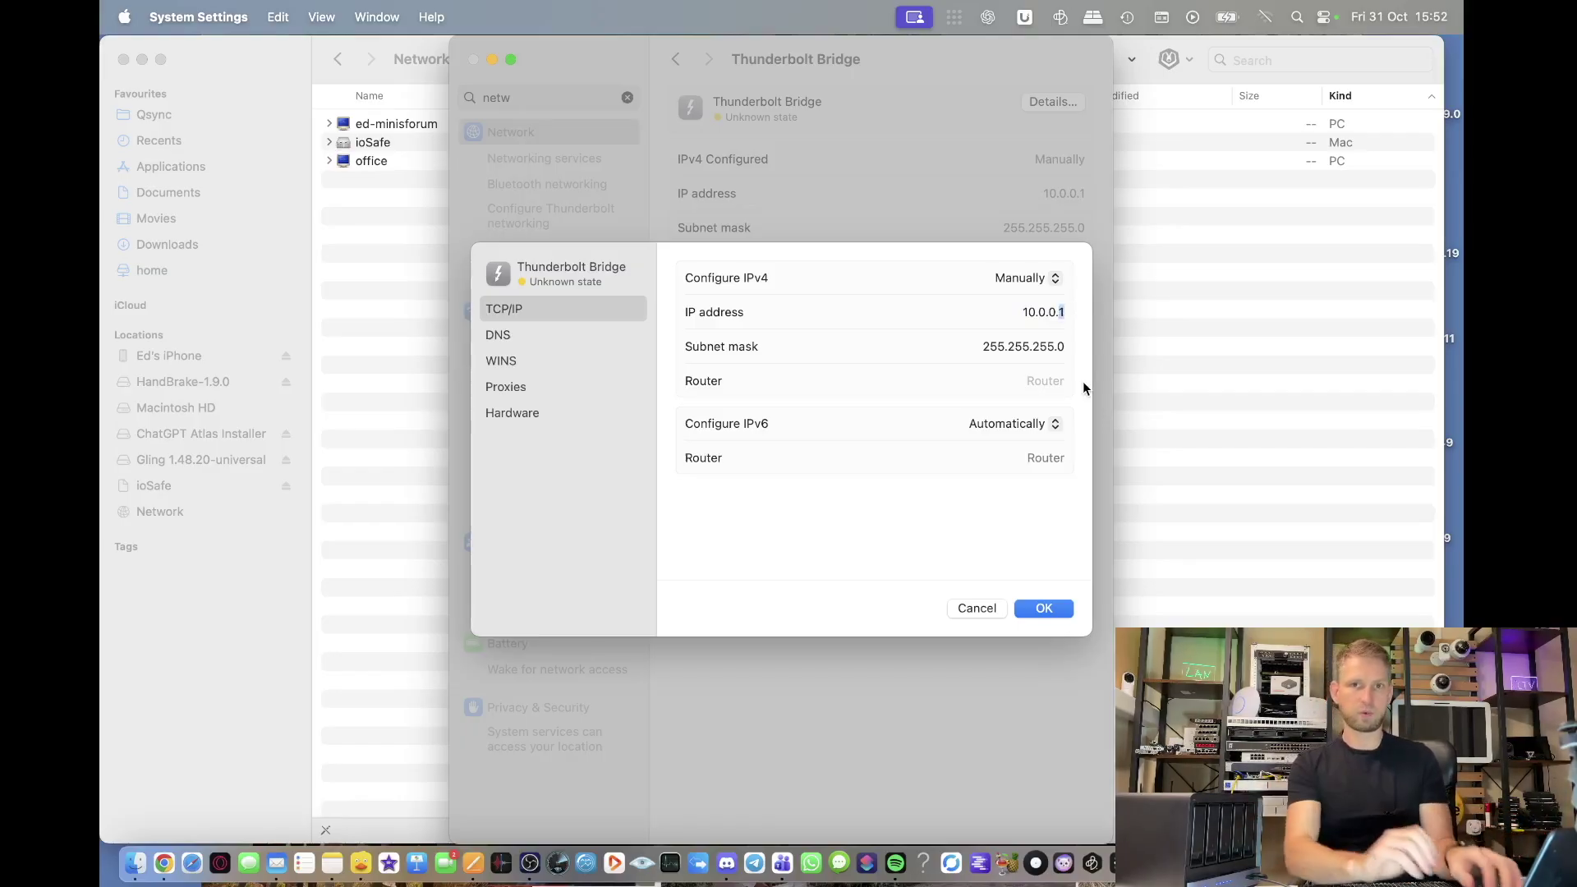
click(1044, 609)
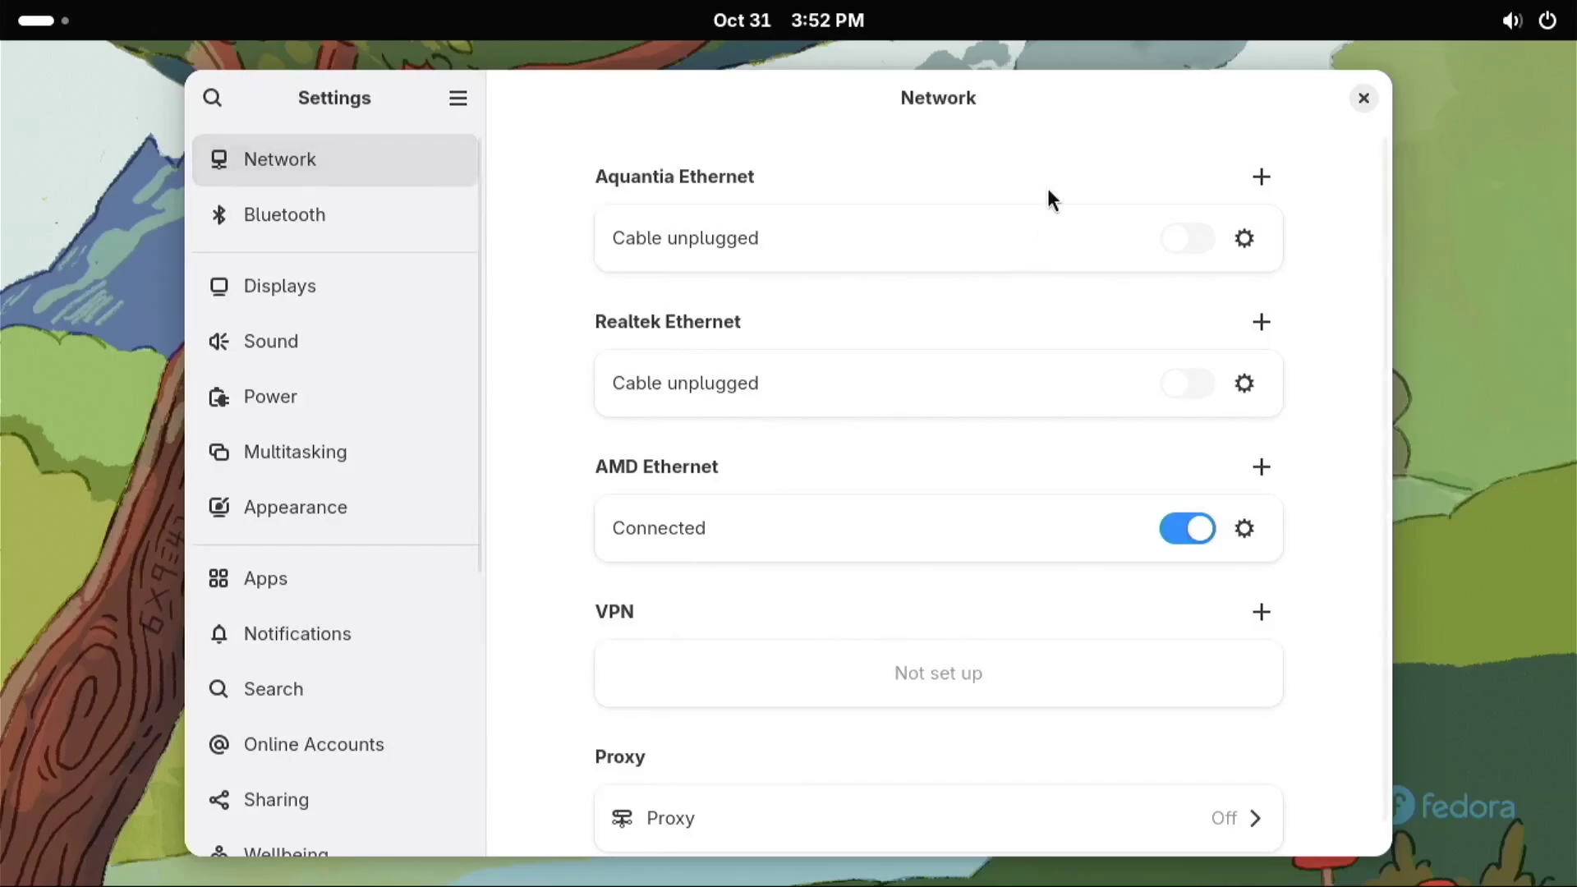
Set the AMD Ethernet connection to manual IPv4 10.0.0.2, netmask 255.255.255.0, and apply
click(1243, 530)
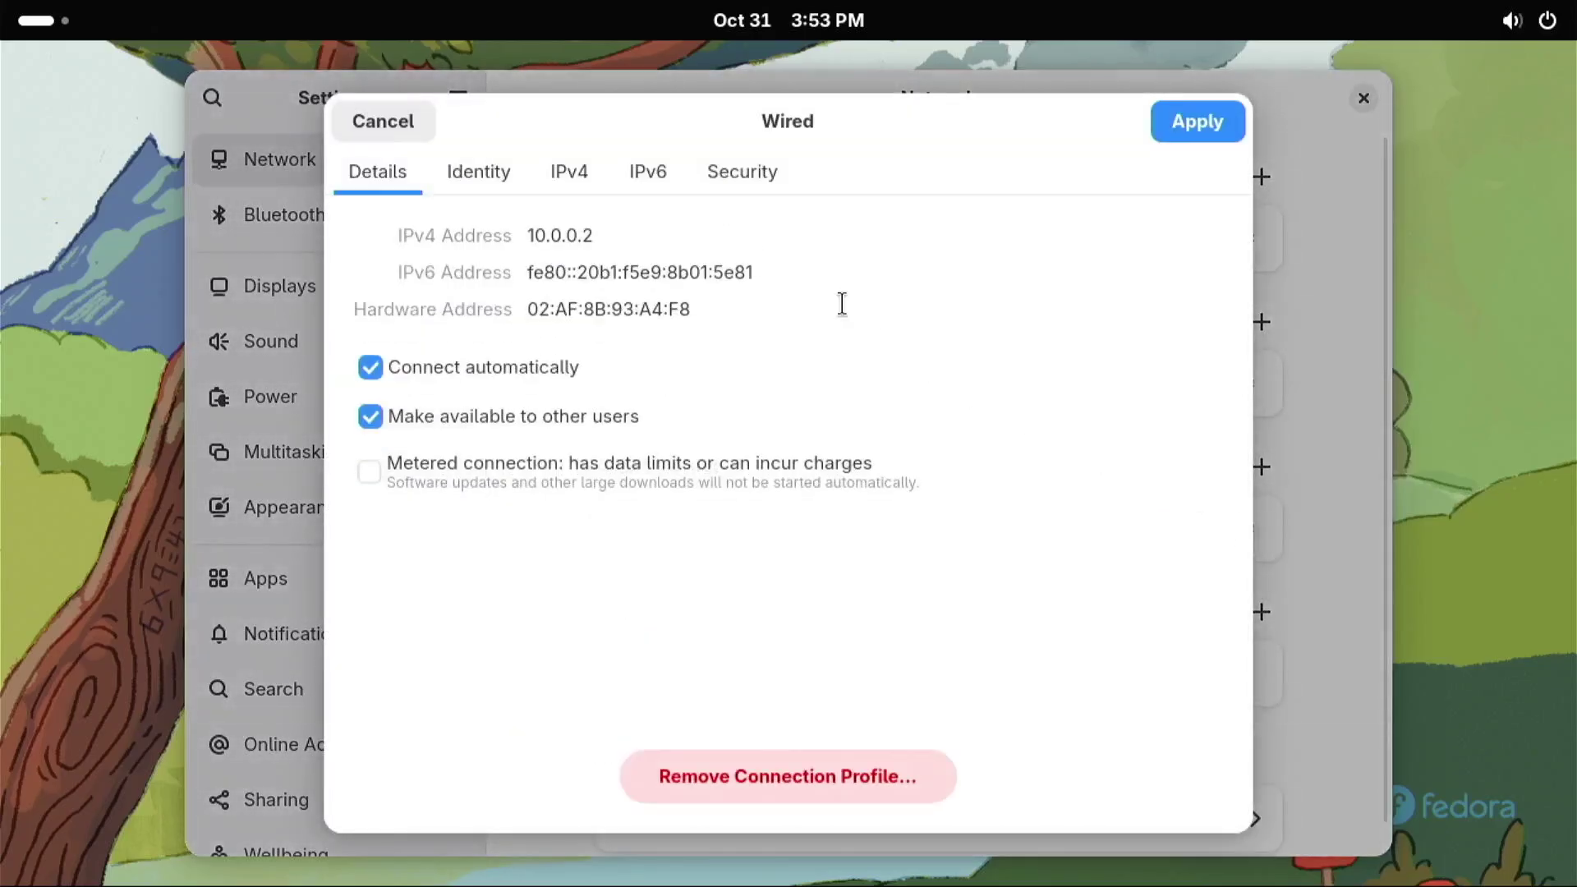
click(569, 171)
click(501, 444)
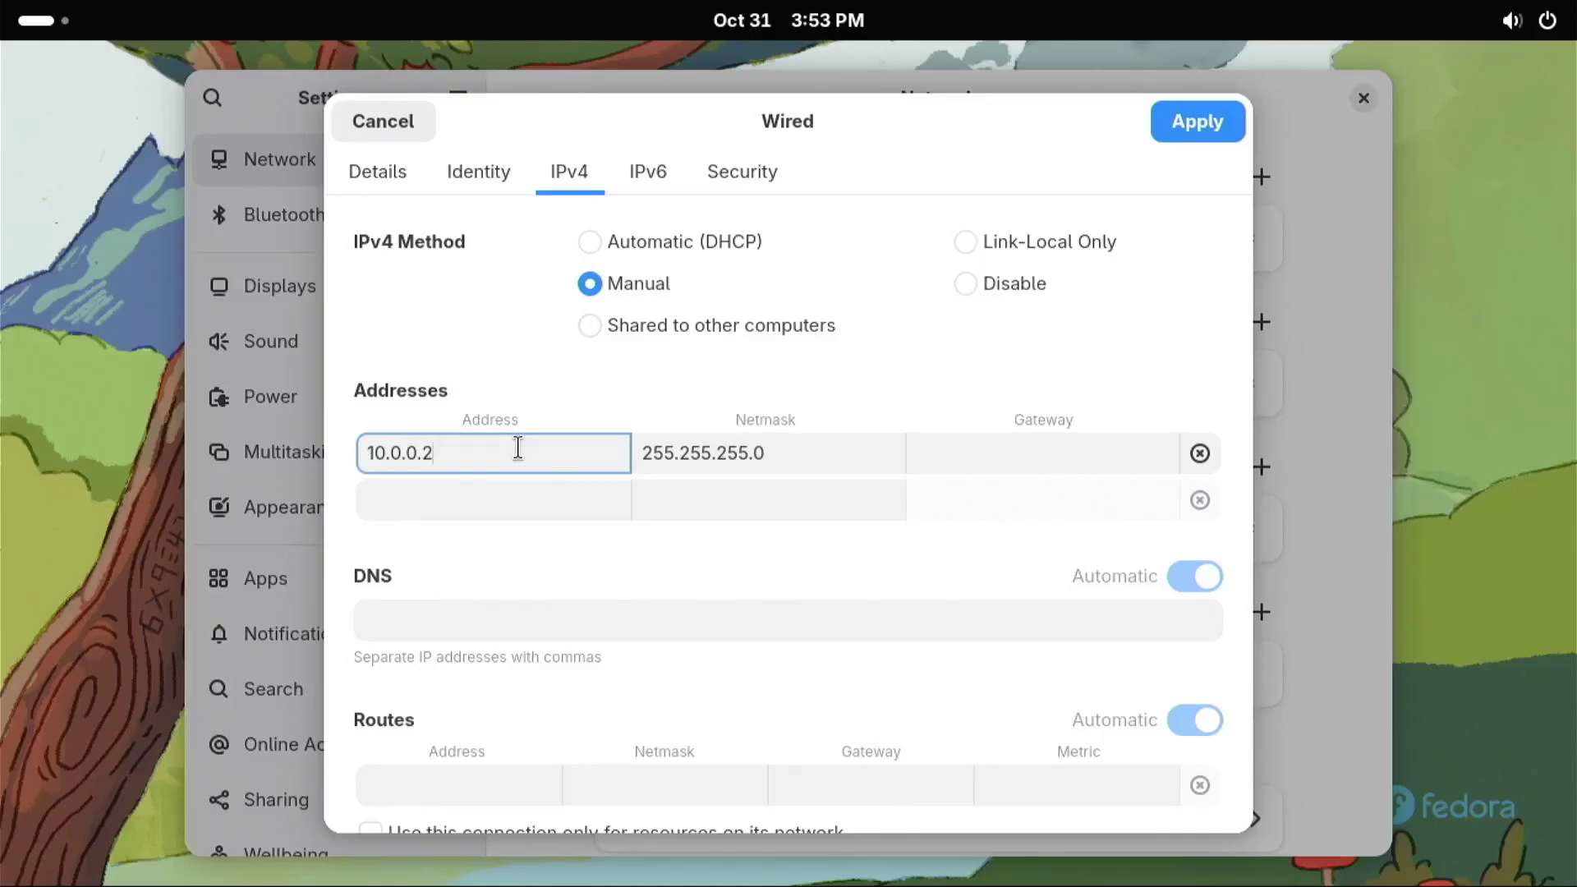
key(Tab)
key(End)
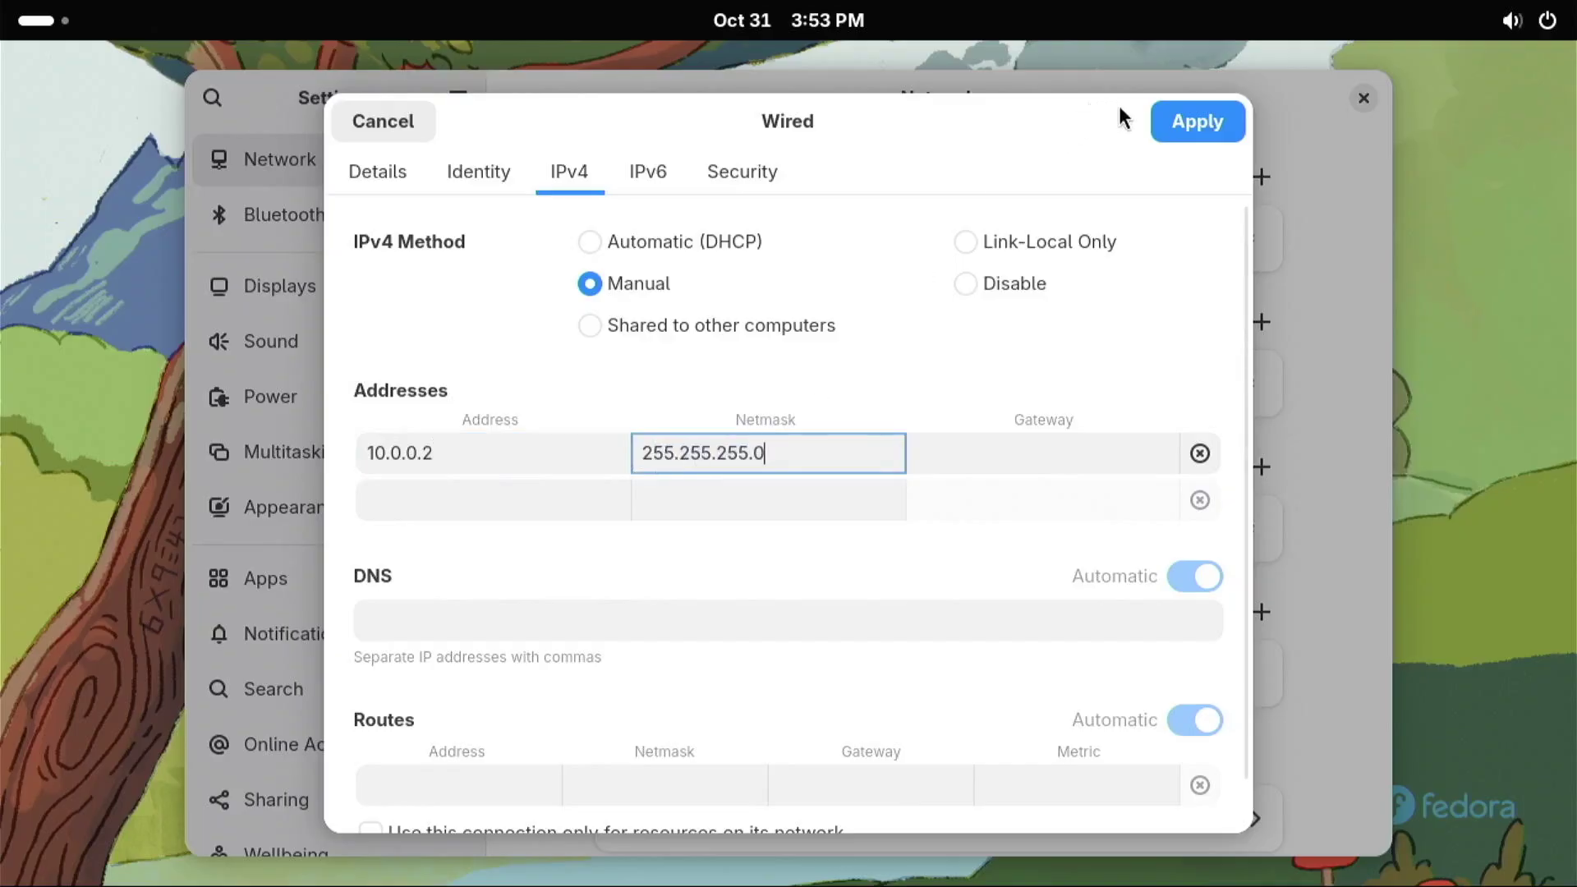
click(1154, 124)
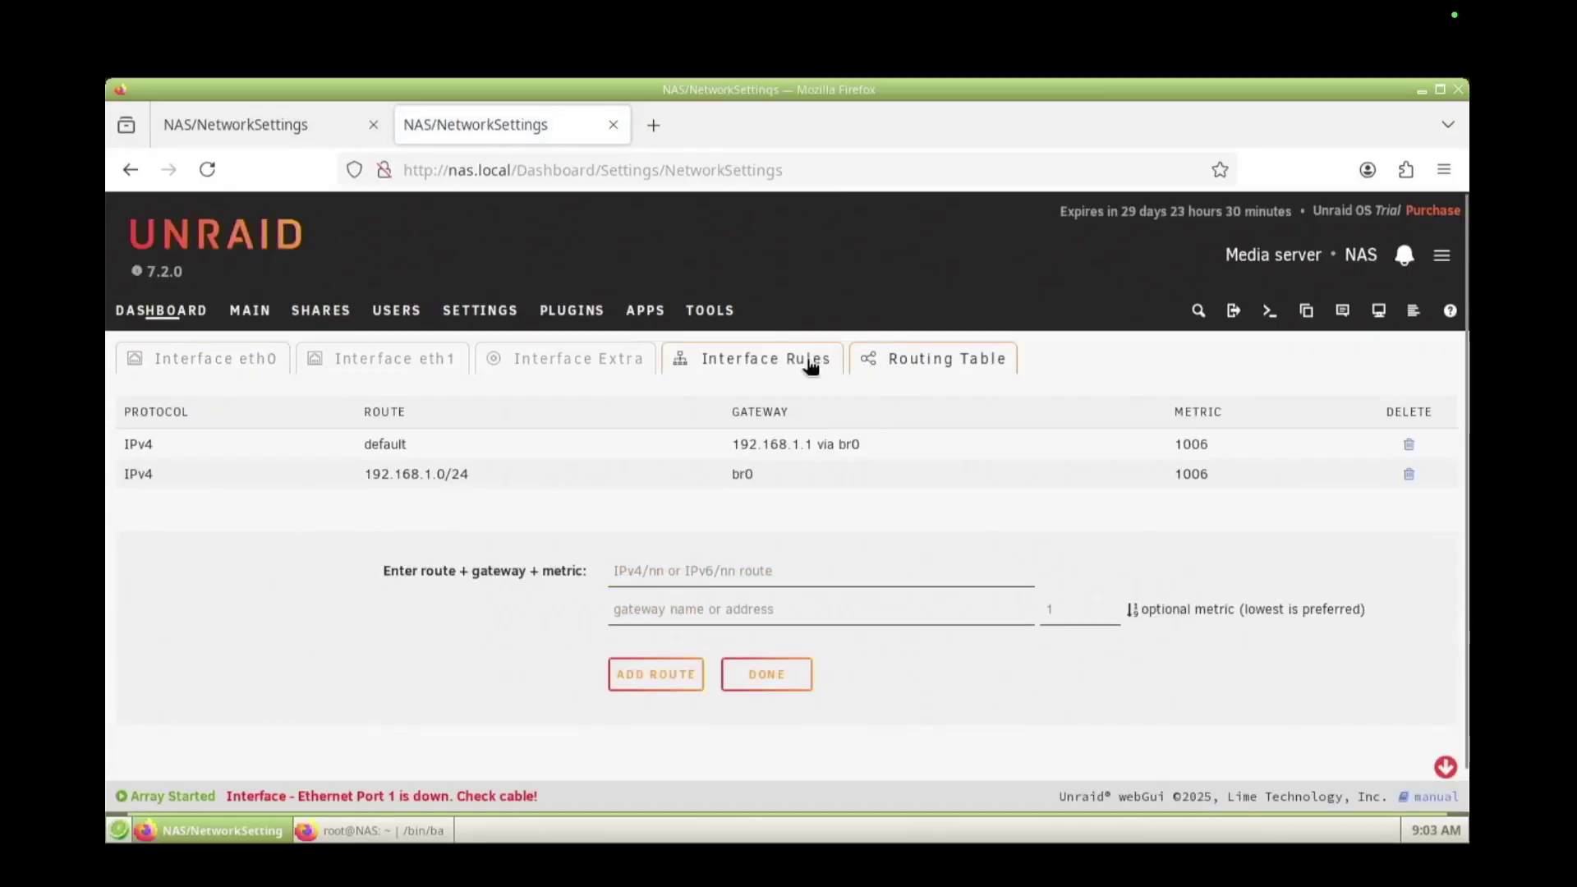
Browse the Interface Rules, Interface Extra and eth1 settings, then open Unraid's web terminal
click(810, 363)
click(766, 442)
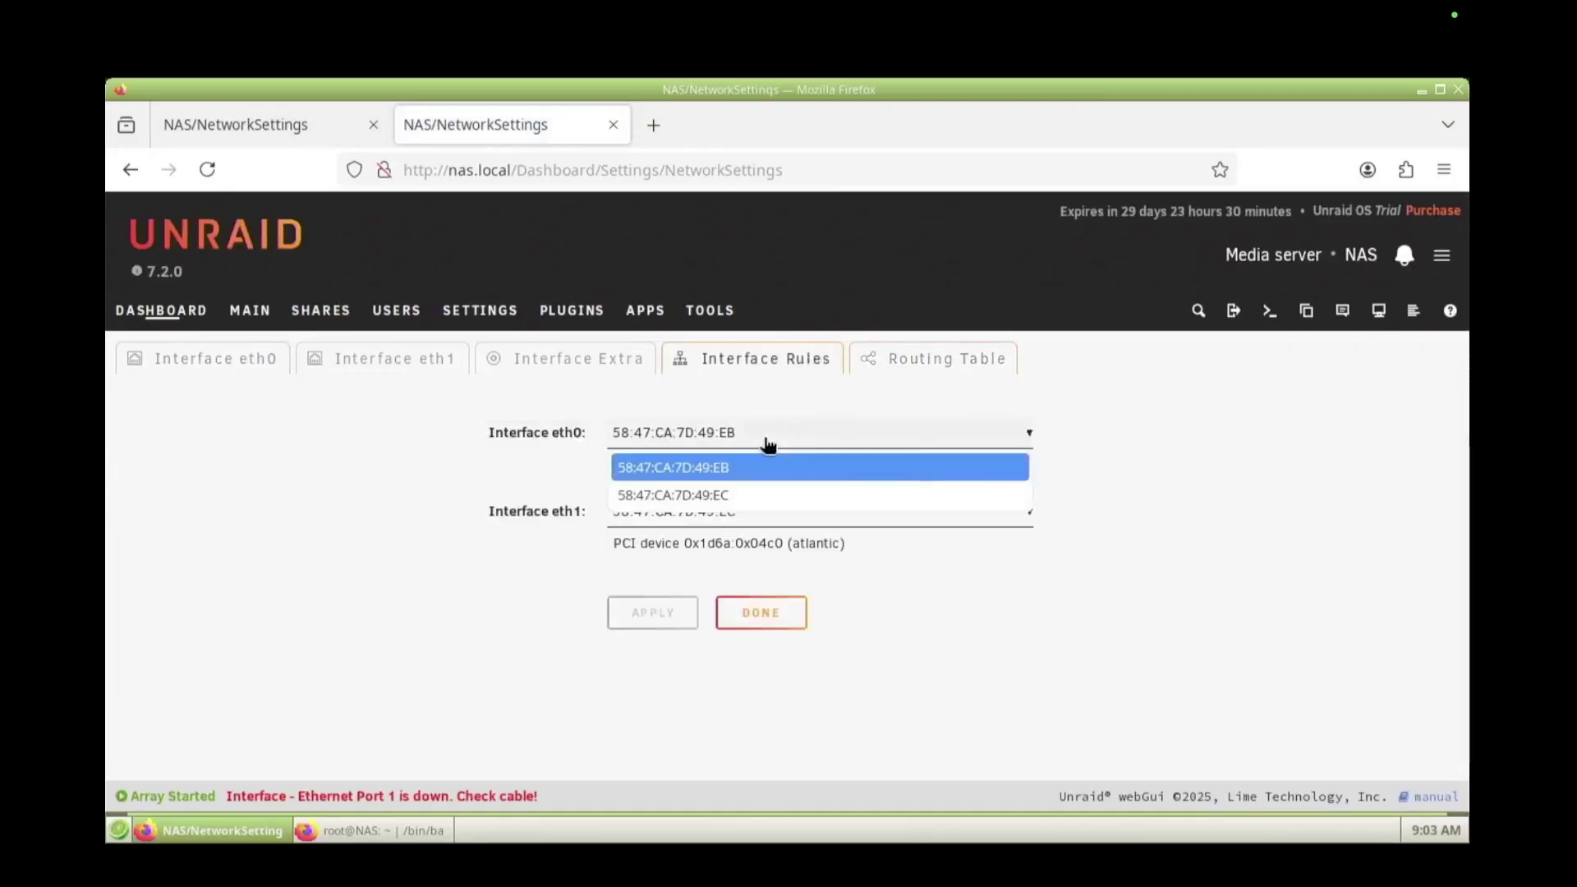
click(768, 444)
click(608, 353)
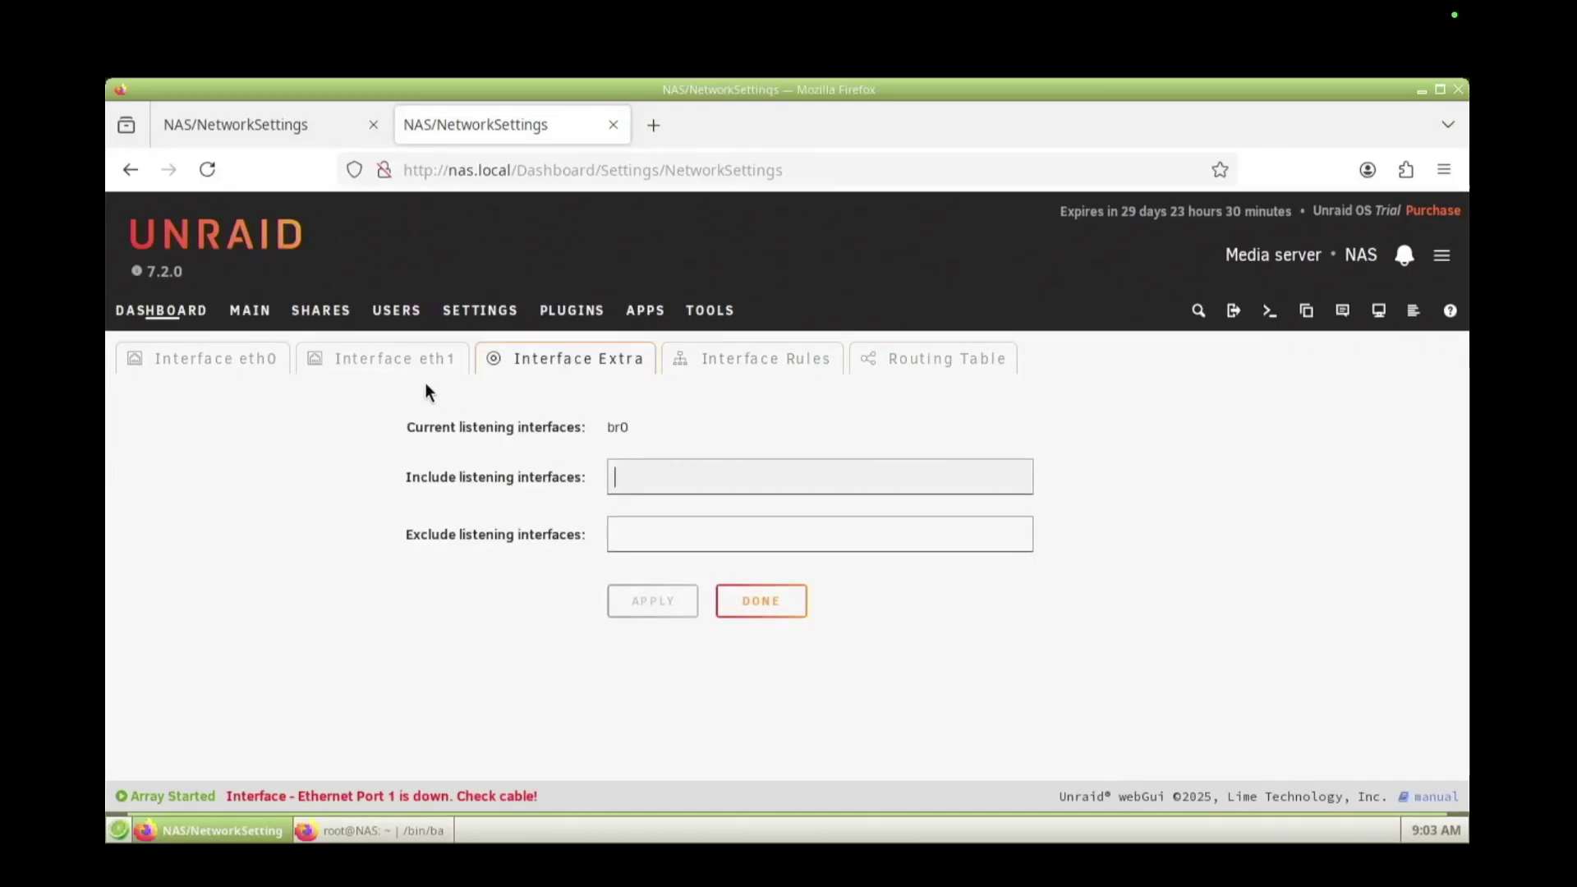
click(391, 371)
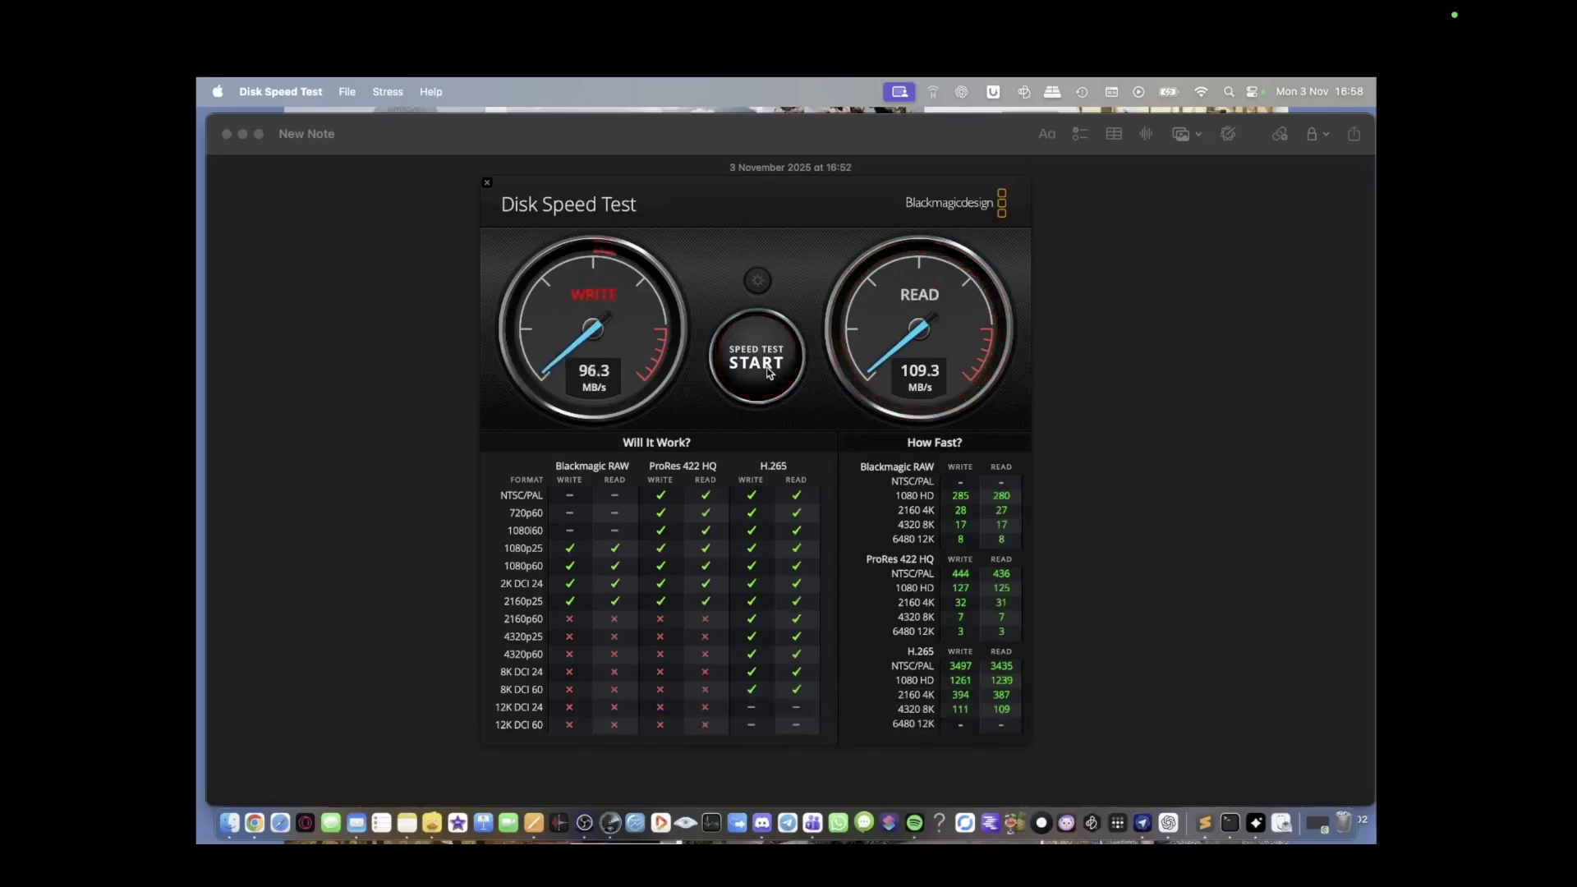
key(super+Tab)
key(super+Tab)
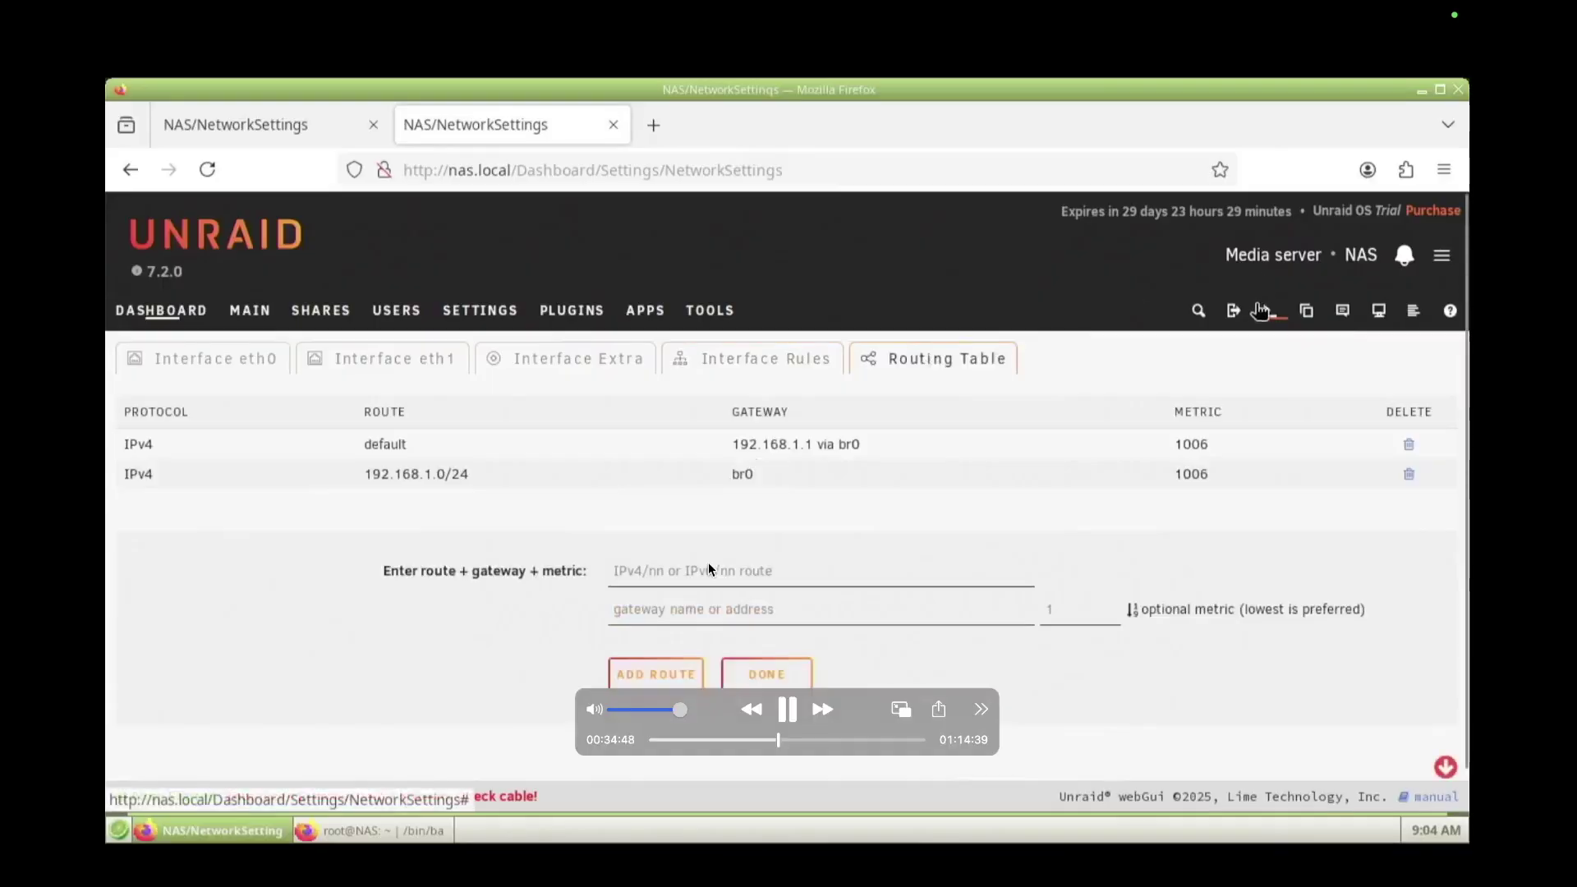
click(1264, 314)
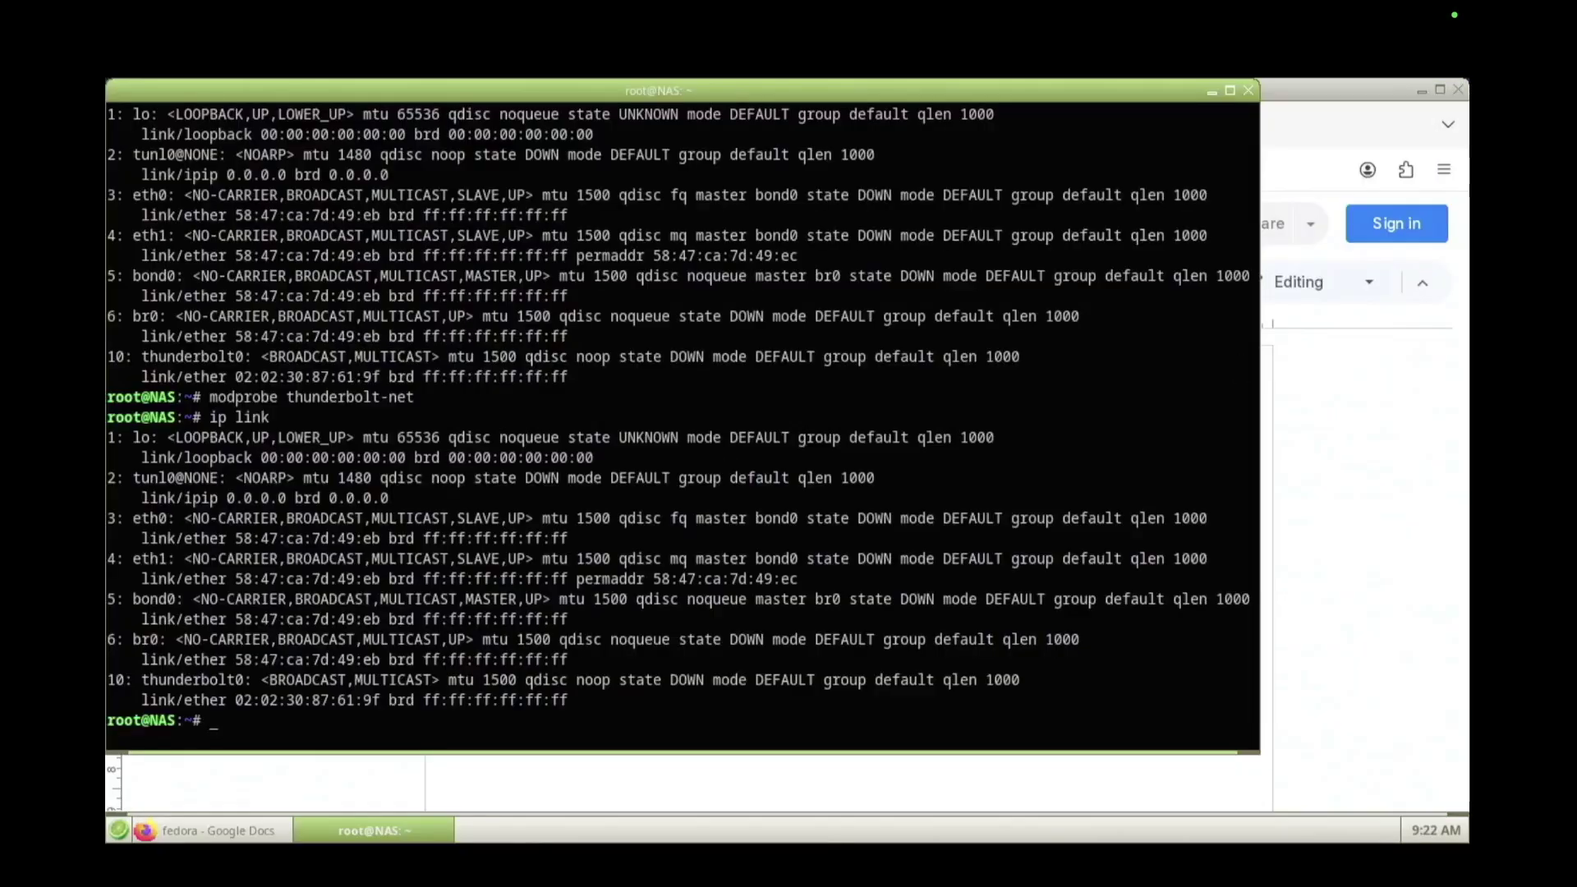
Bring thunderbolt0 up and assign it the address 192.168.1.200/24
text(ip link)
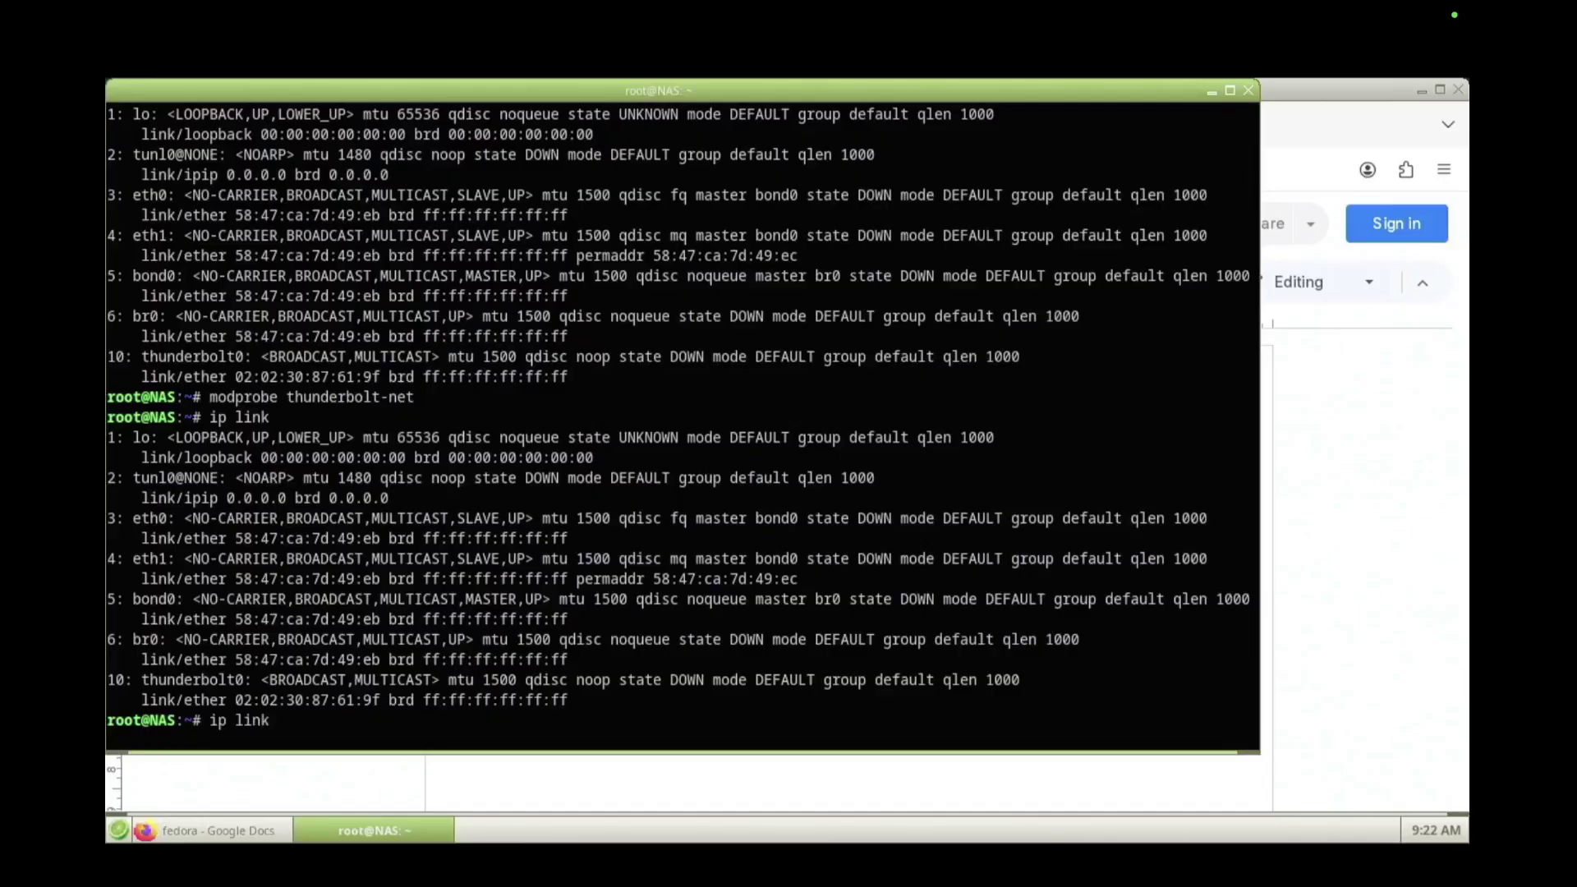
text( set thunderbolt0 up)
key(Return)
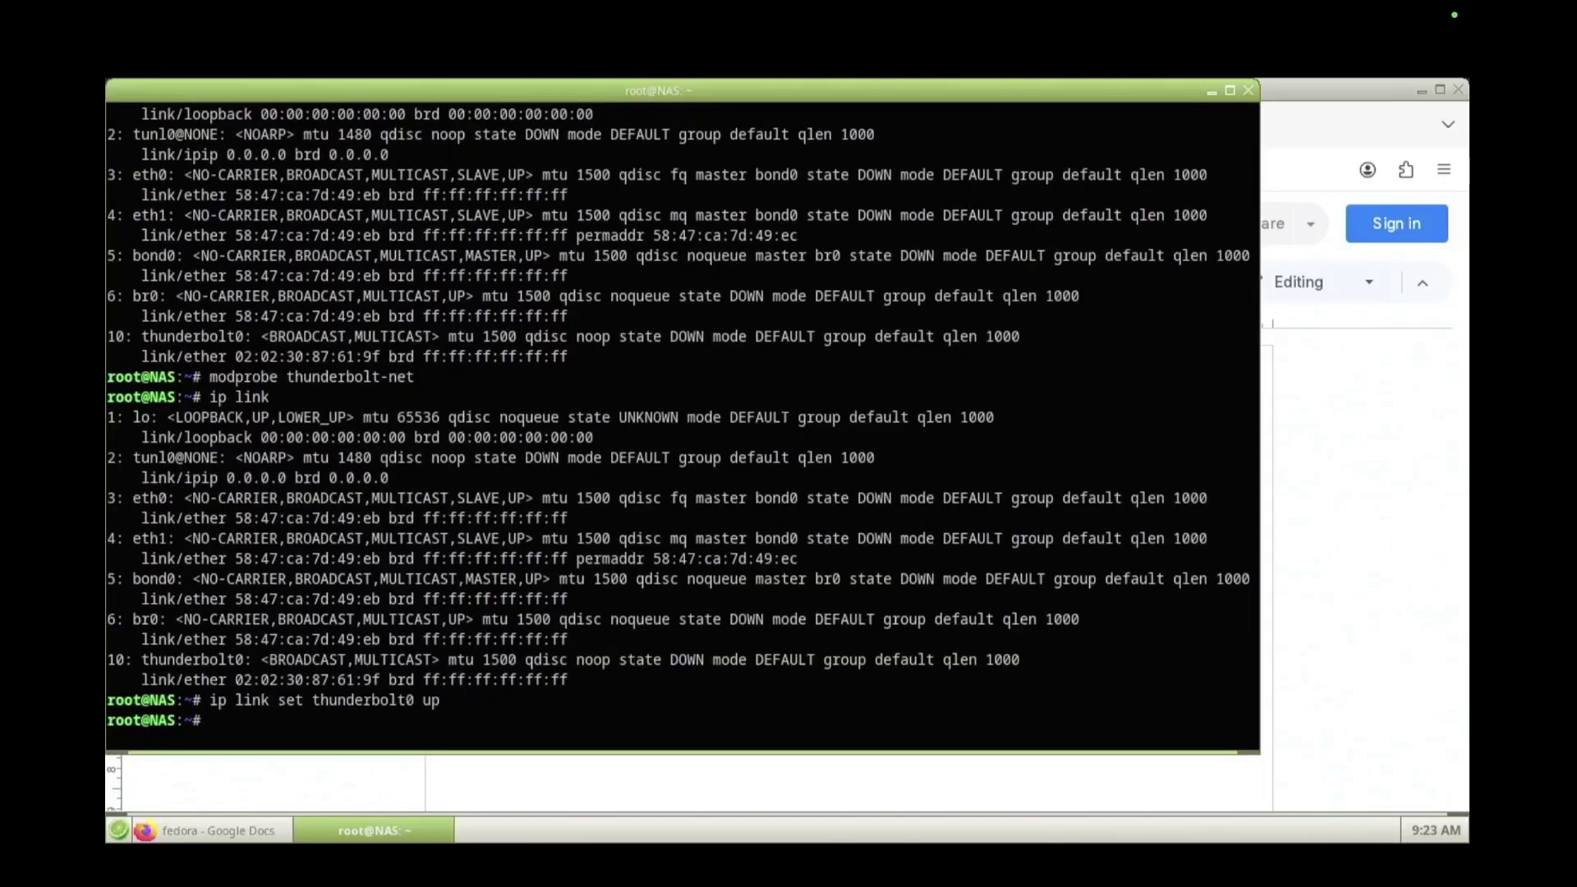
text(ip addr add 192.168)
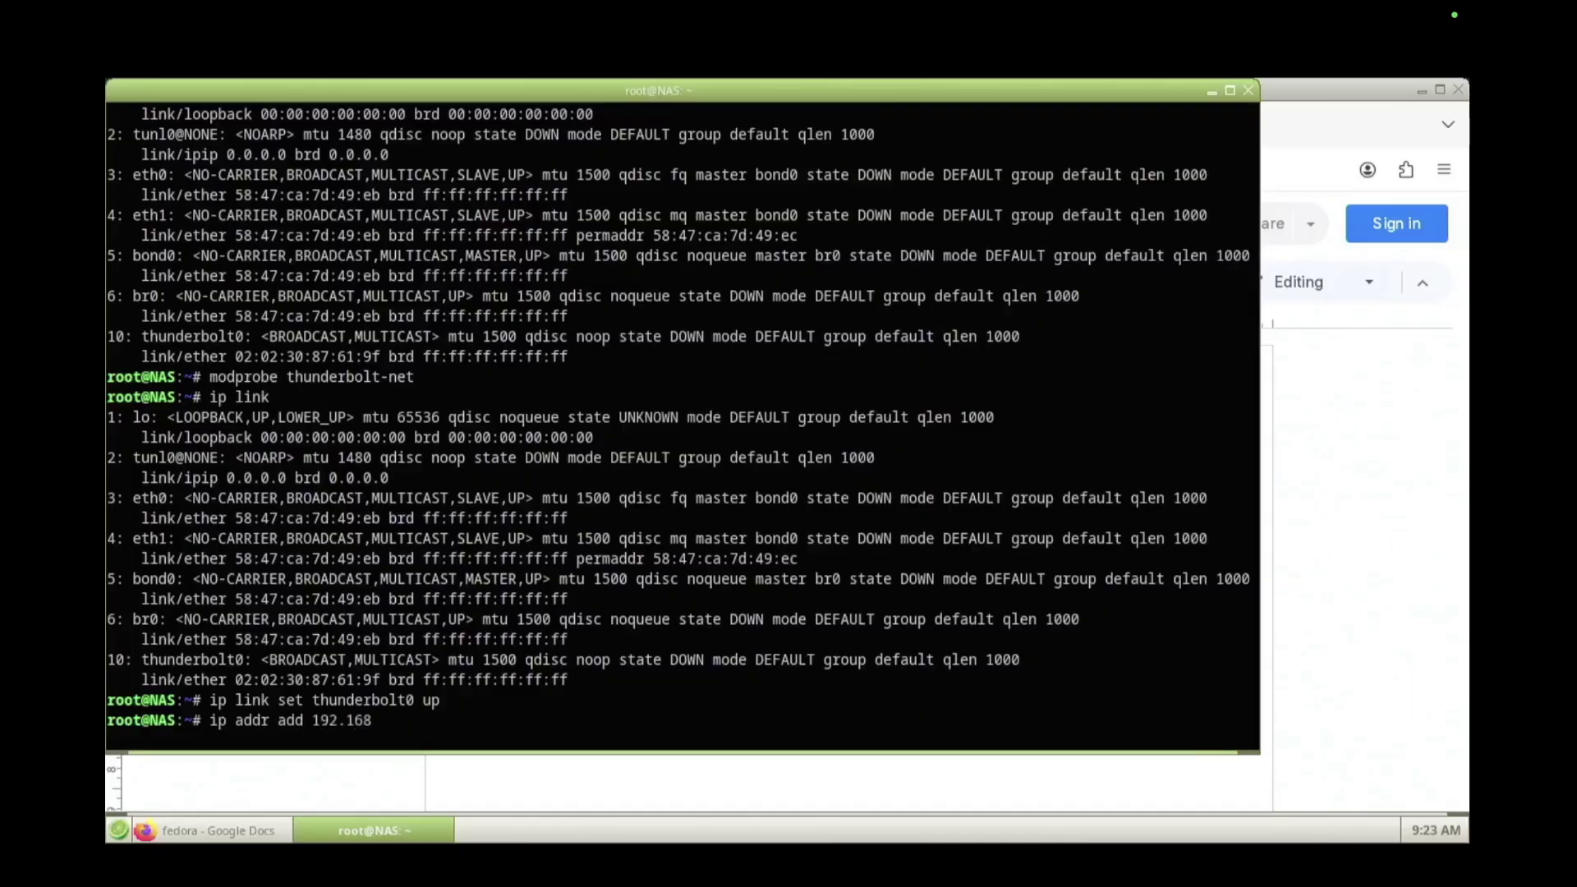
text(.1.200/24 dev thunderbolt0)
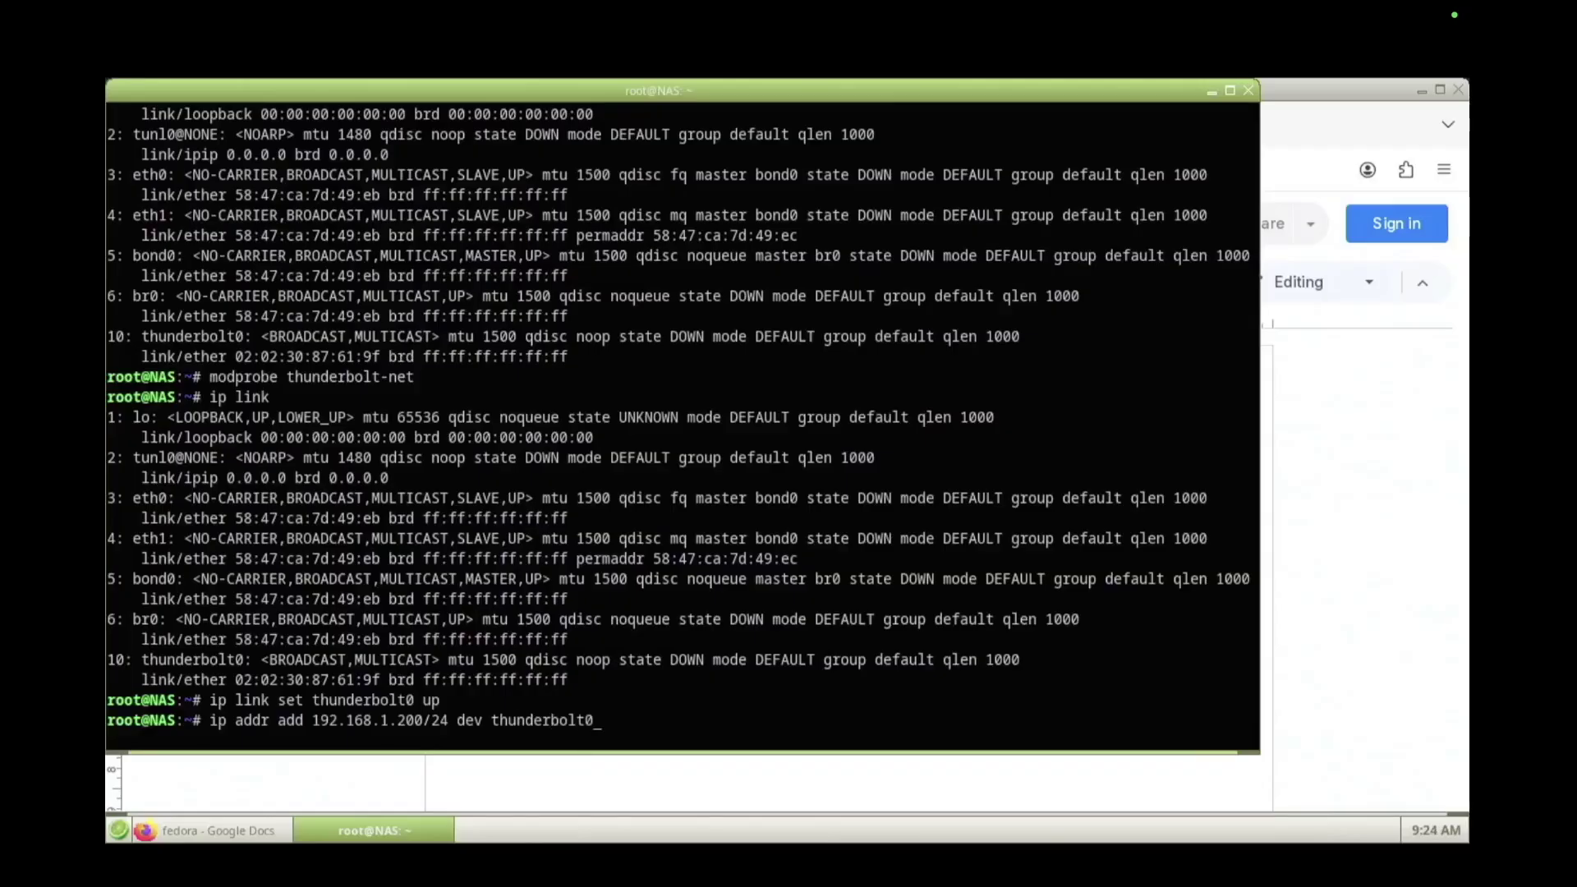
key(Return)
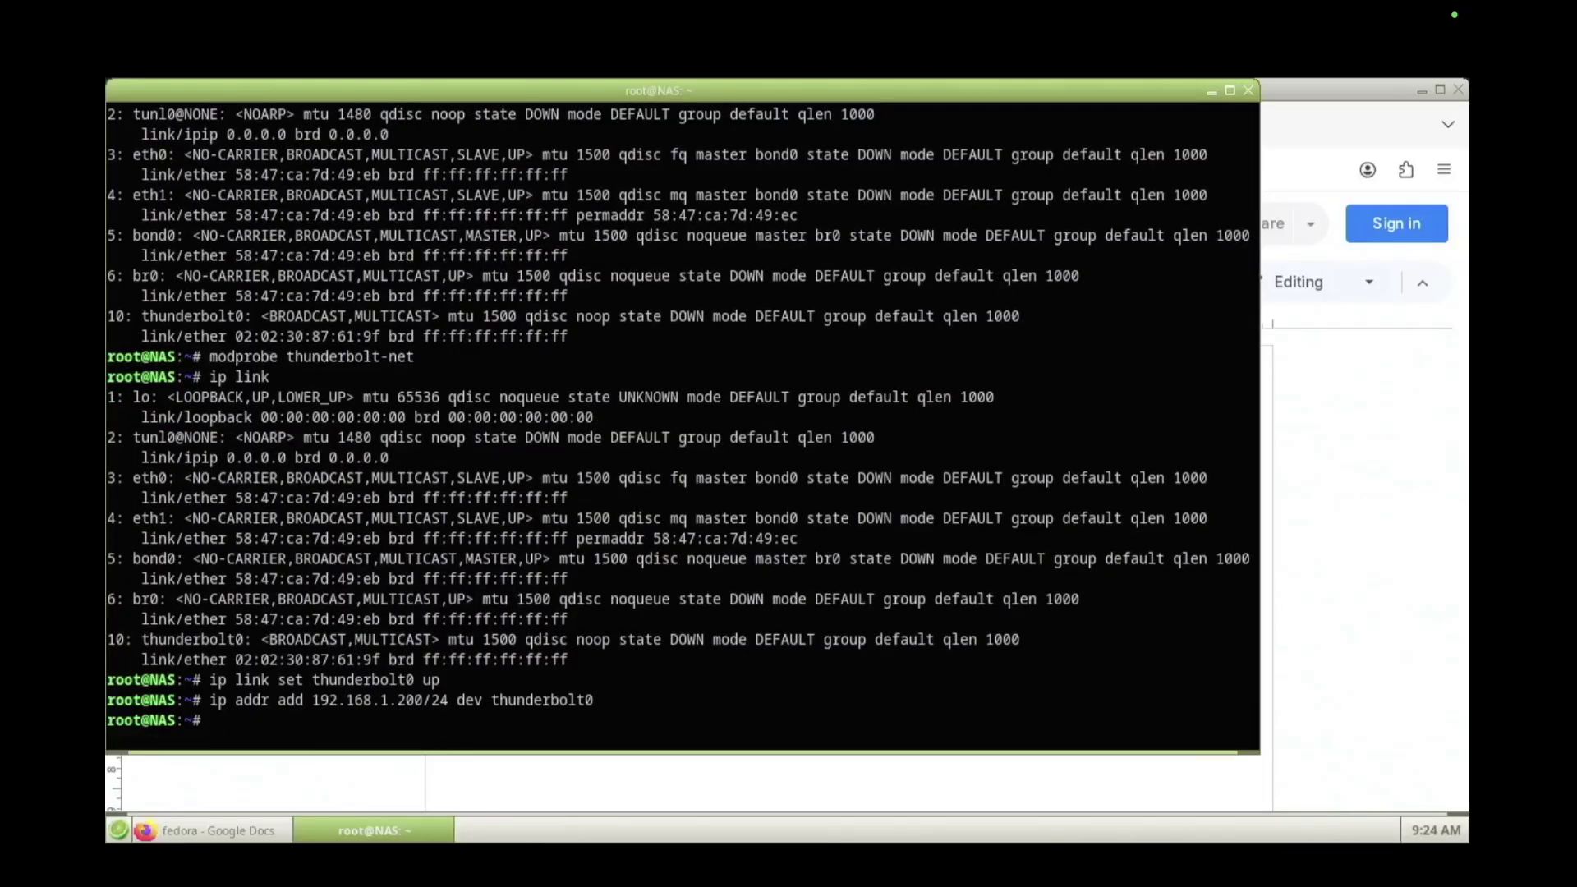
Run 'ip a show thunderbolt0' to confirm the interface is UP with that address
text(i[)
key(BackSpace)
text(p a show thunderbolt0)
key(Return)
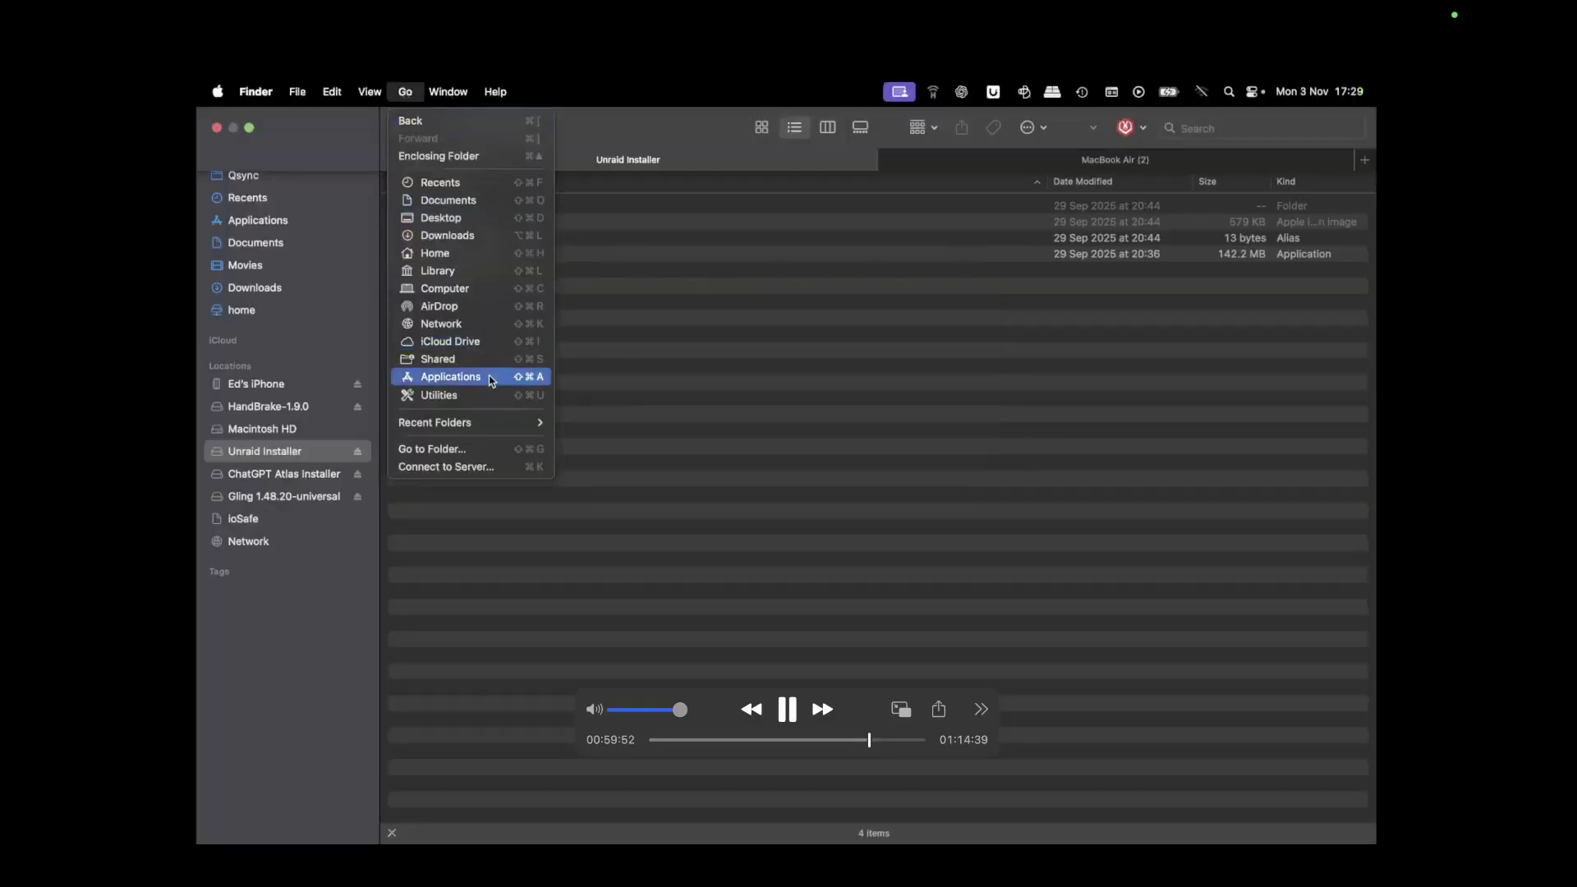
In Connect to Server, replace NAS.local in smb://NAS.local/hddbays with the 192.168 Thunderbolt IP
click(457, 473)
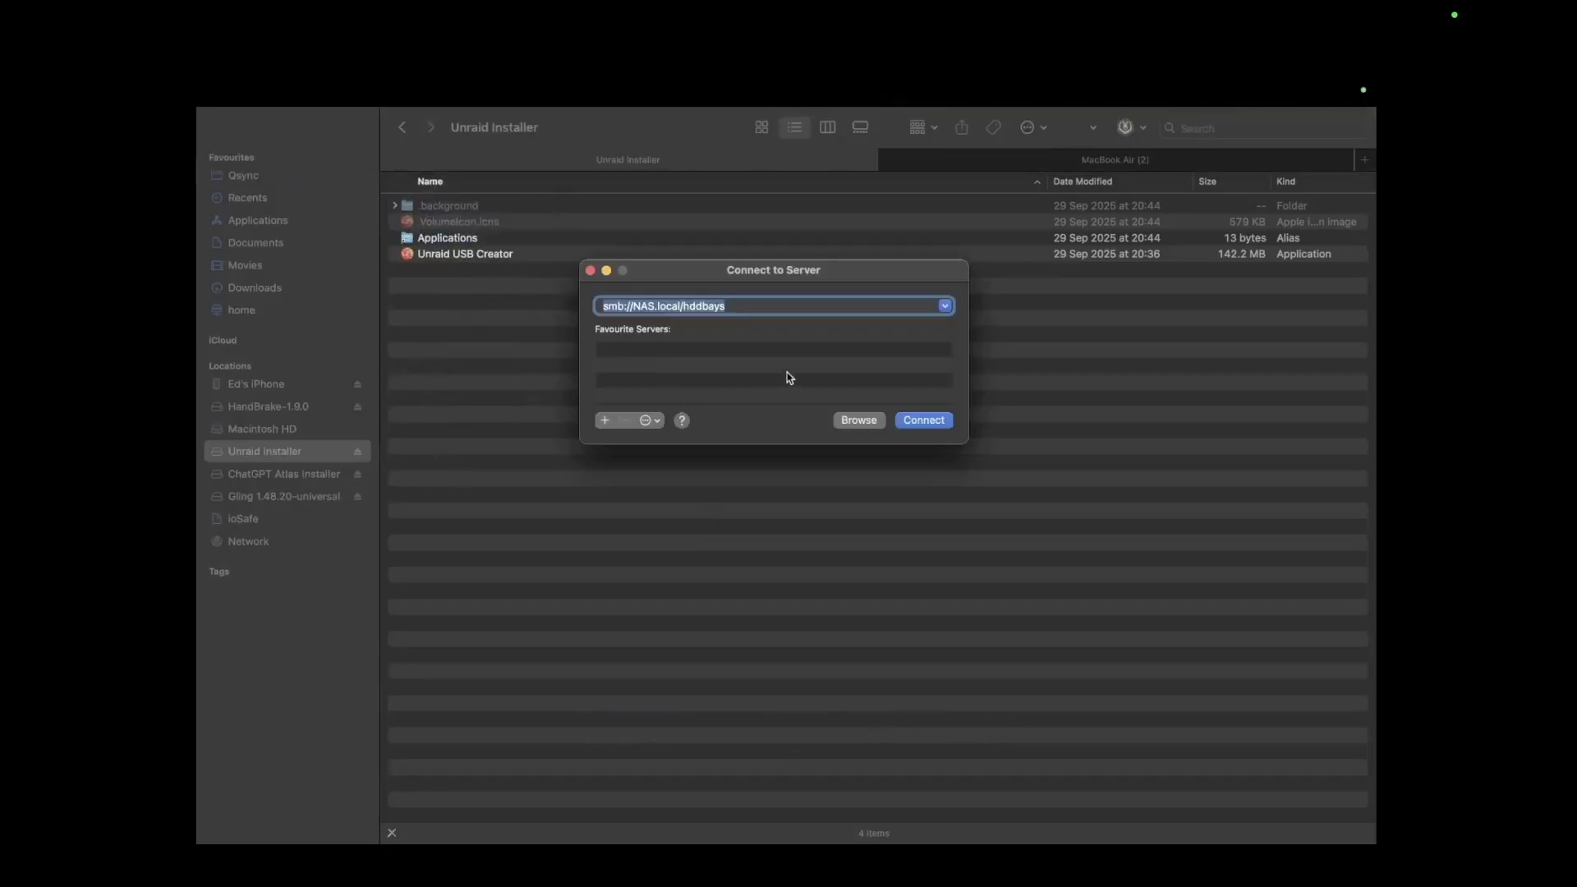
key(Right)
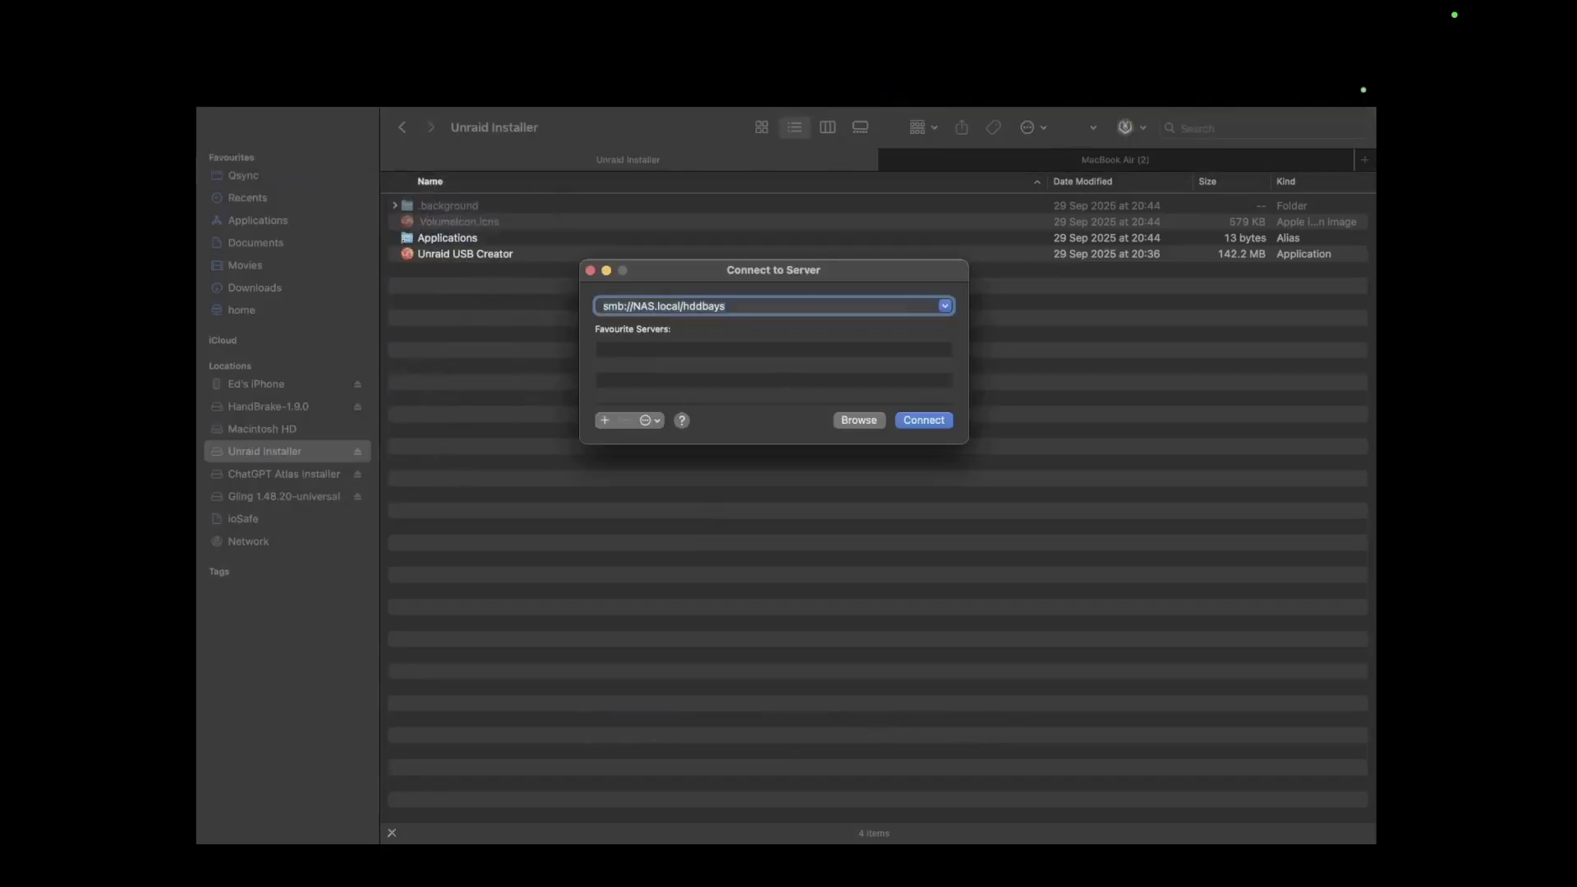
key(BackSpace)
key(BackSpace)
key(BackSpace)
key(BackSpace)
key(BackSpace)
key(BackSpace)
key(BackSpace)
key(BackSpace)
key(BackSpace)
text(192.160)
key(BackSpace)
text(8)
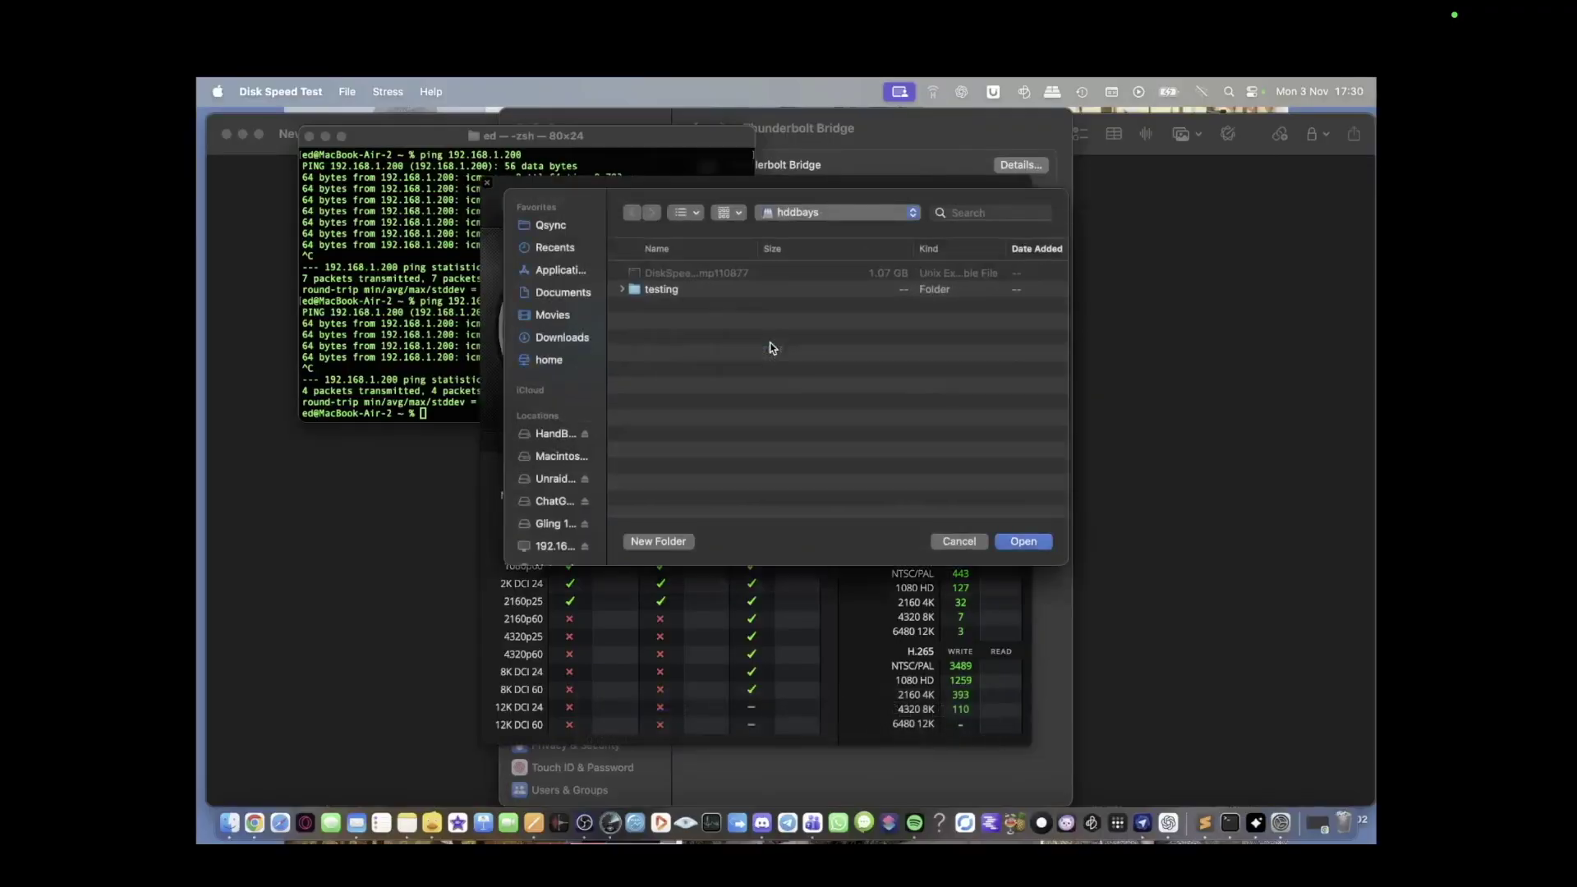
Dismiss the folder chooser and stop the hddbays speed test at about 1635 MB/s write, 1287 MB/s read
click(944, 542)
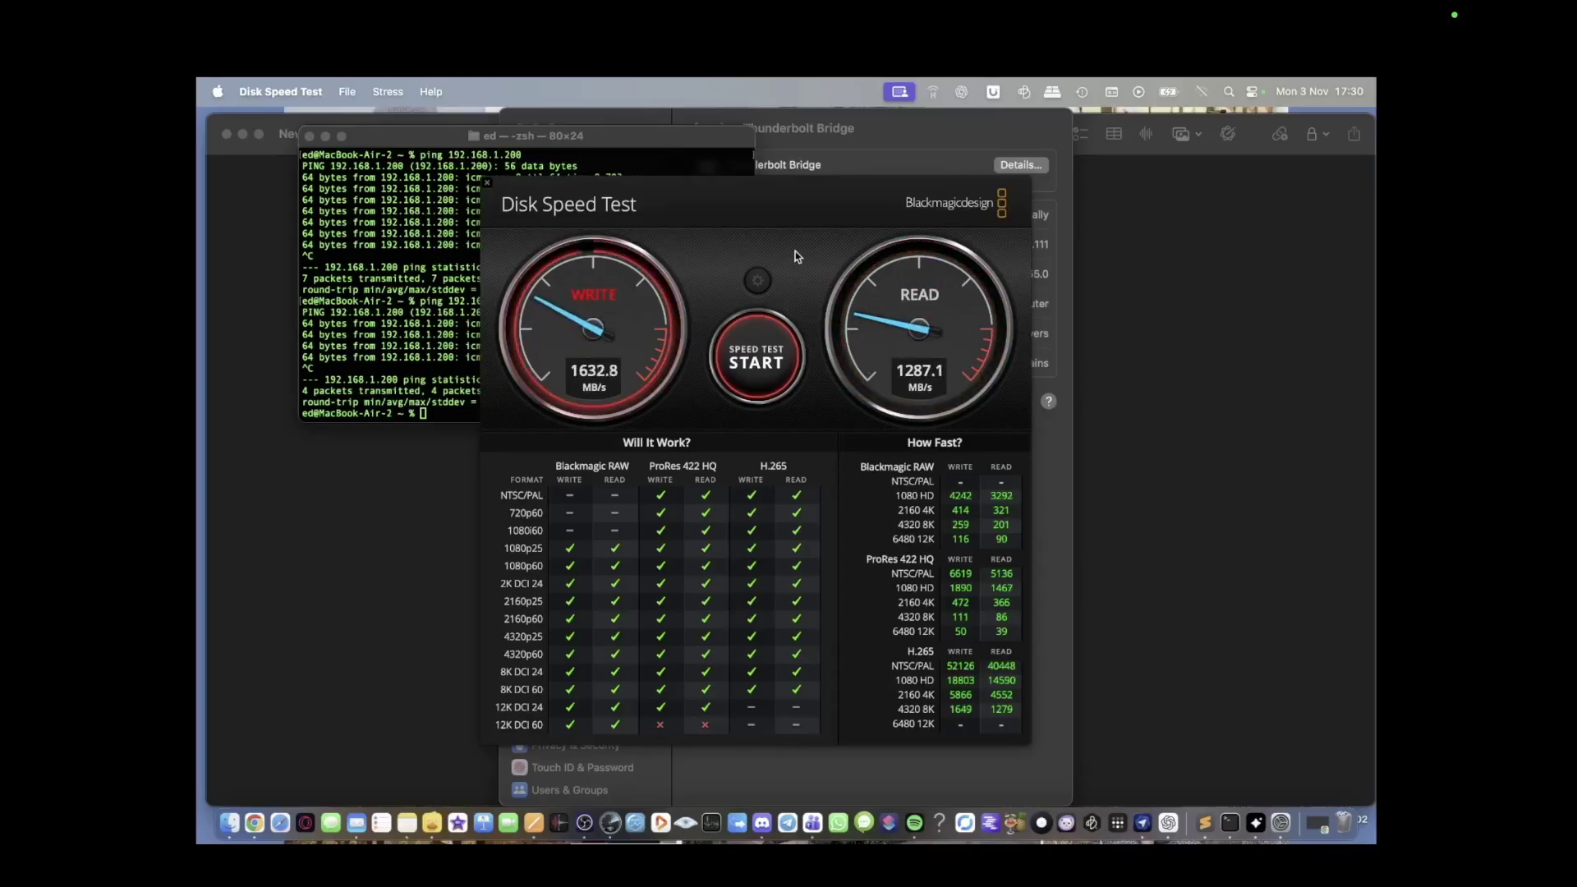
click(766, 345)
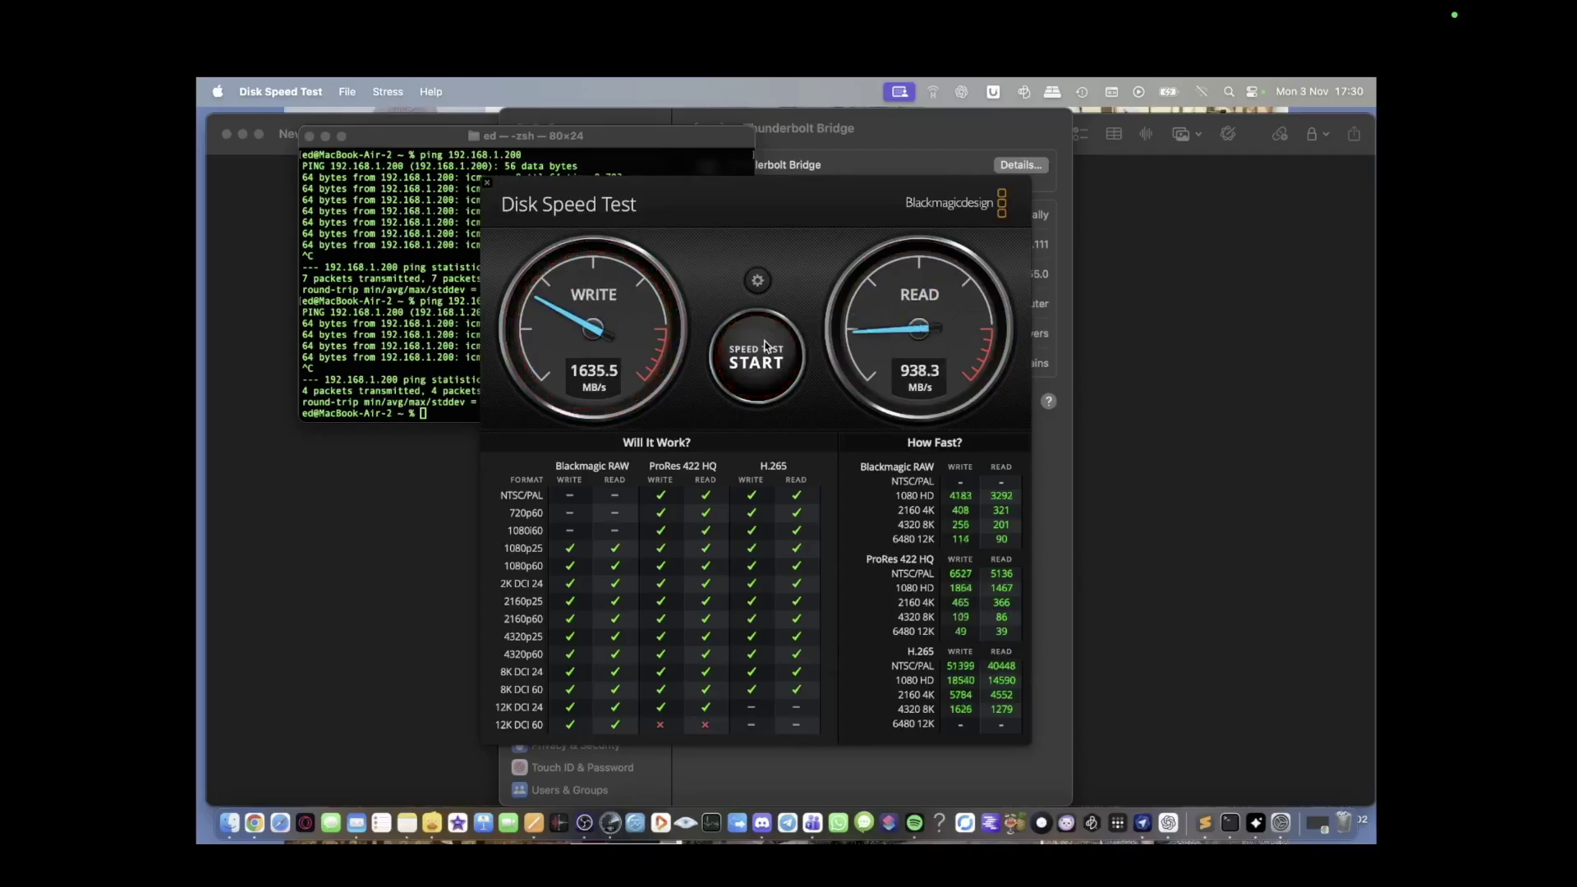
key(super+Tab)
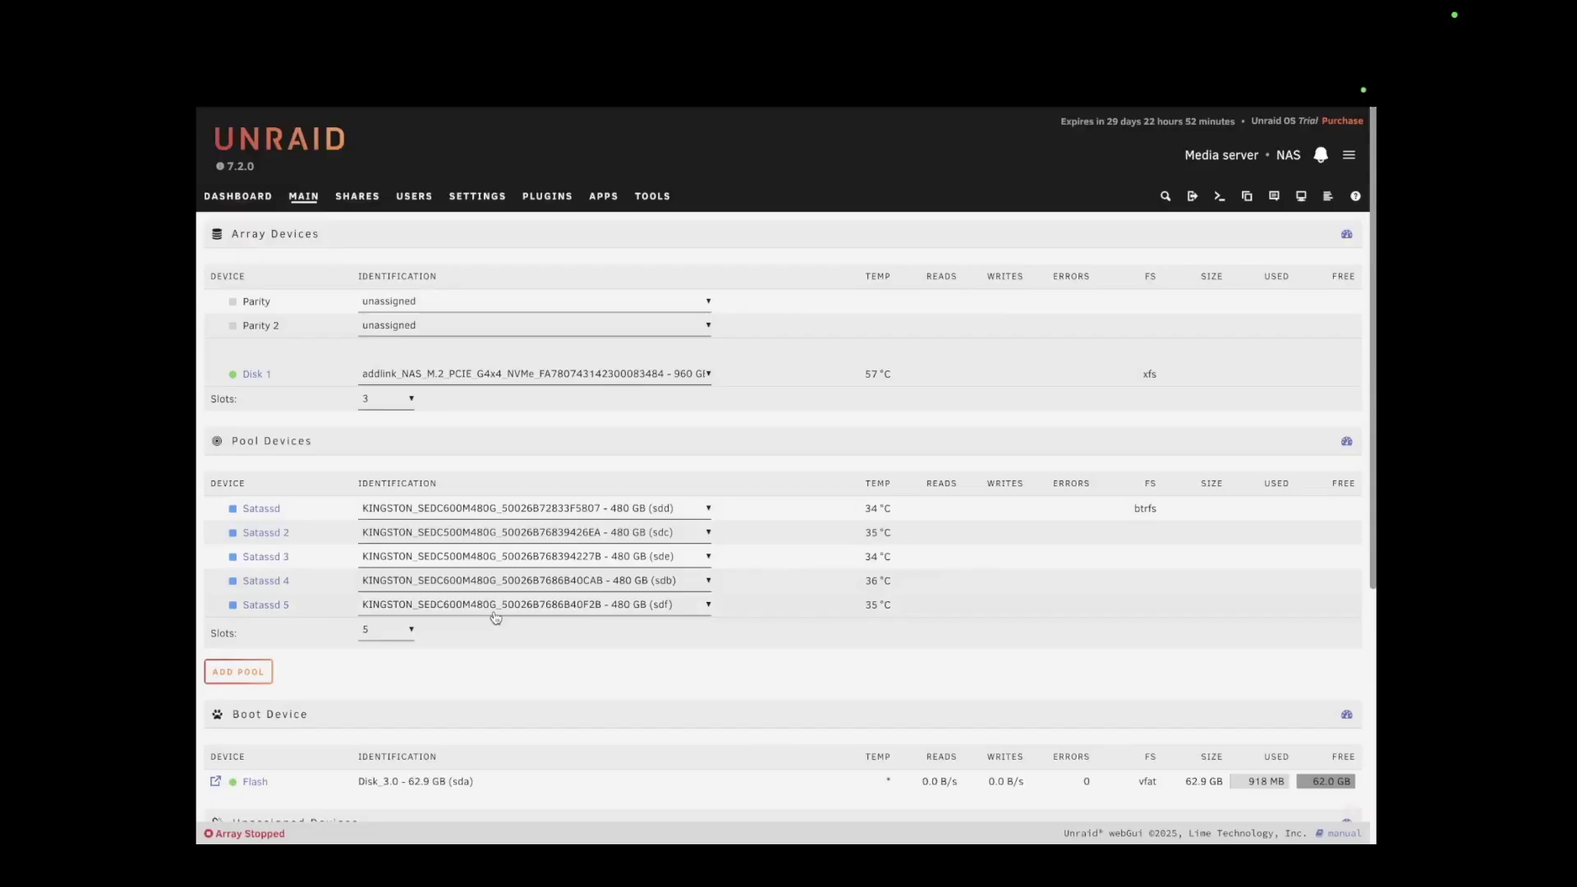
key(space)
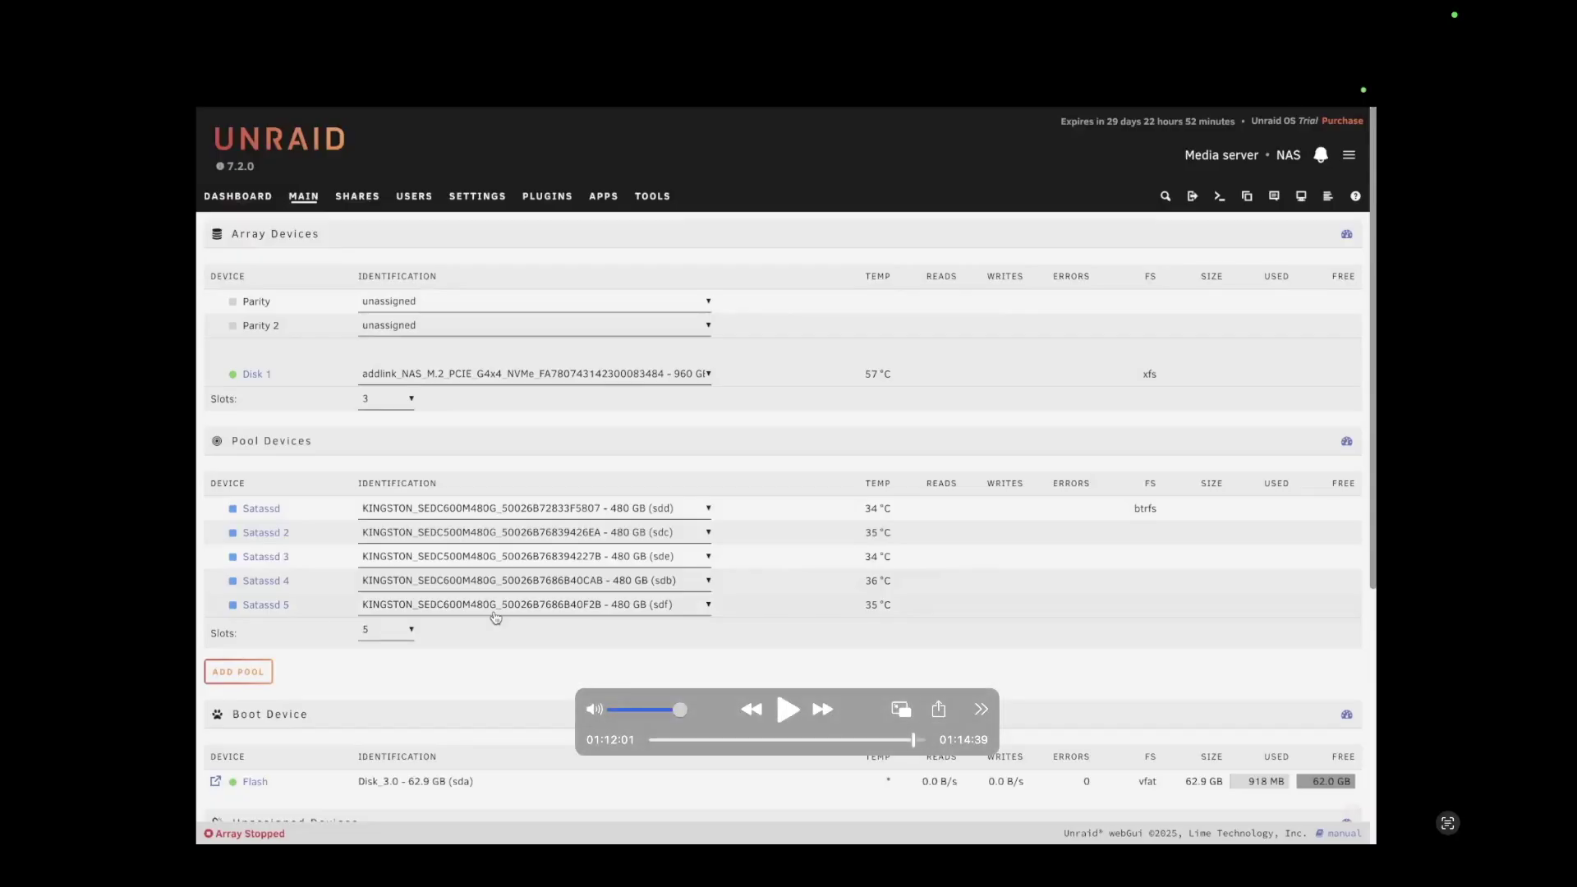